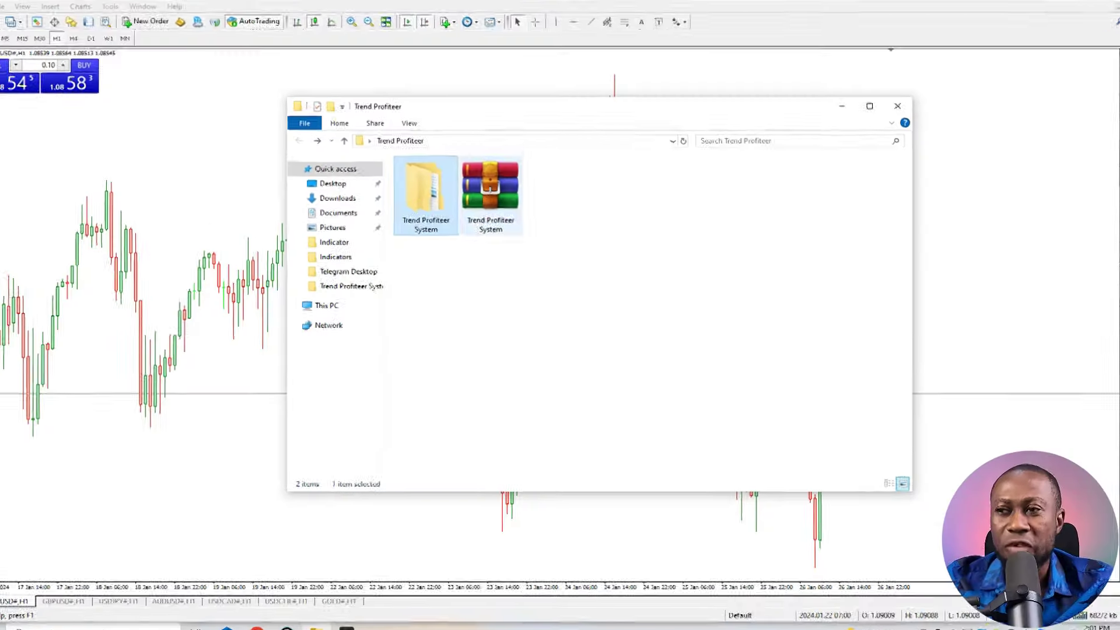
# Step: Extract the Trend Profiteer System archive into its own folder and open that folder
pyautogui.click(491, 193)
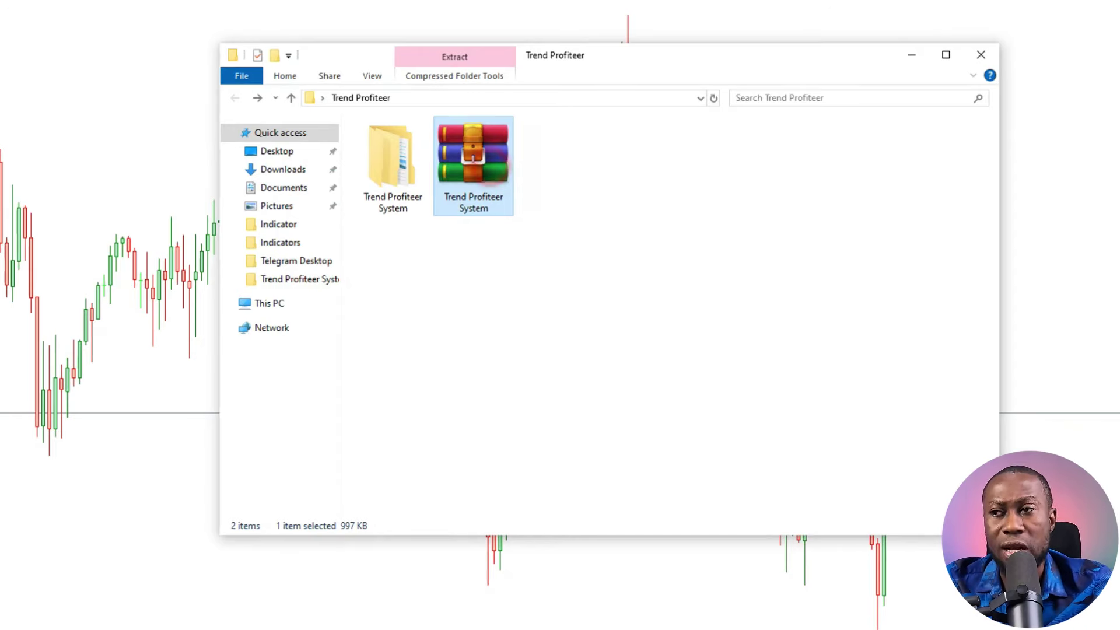
pyautogui.rightClick(491, 168)
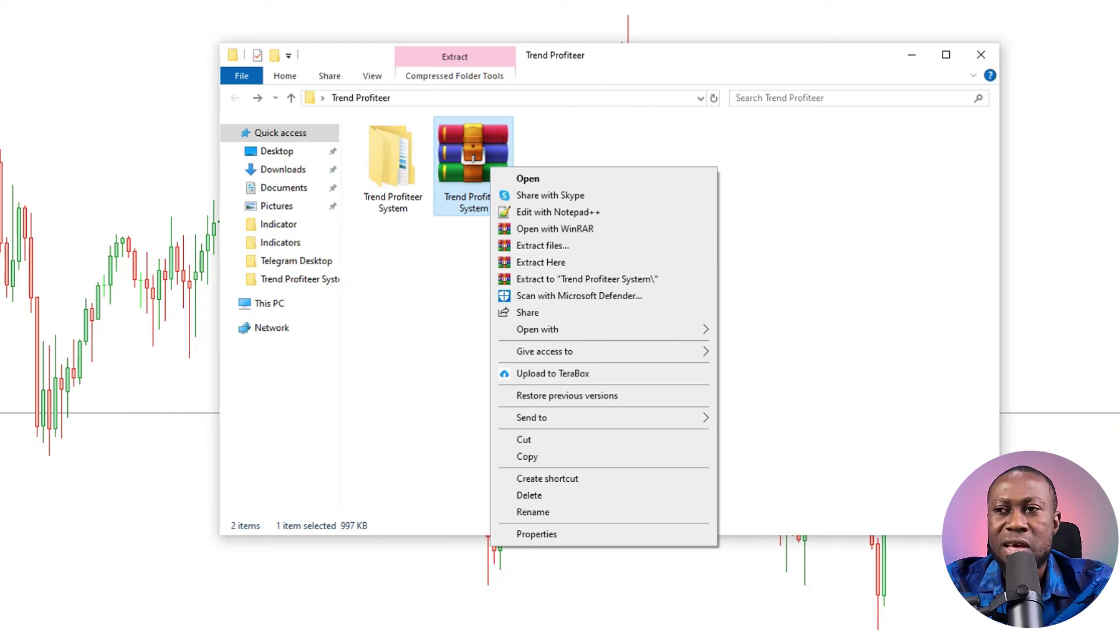
pyautogui.click(586, 279)
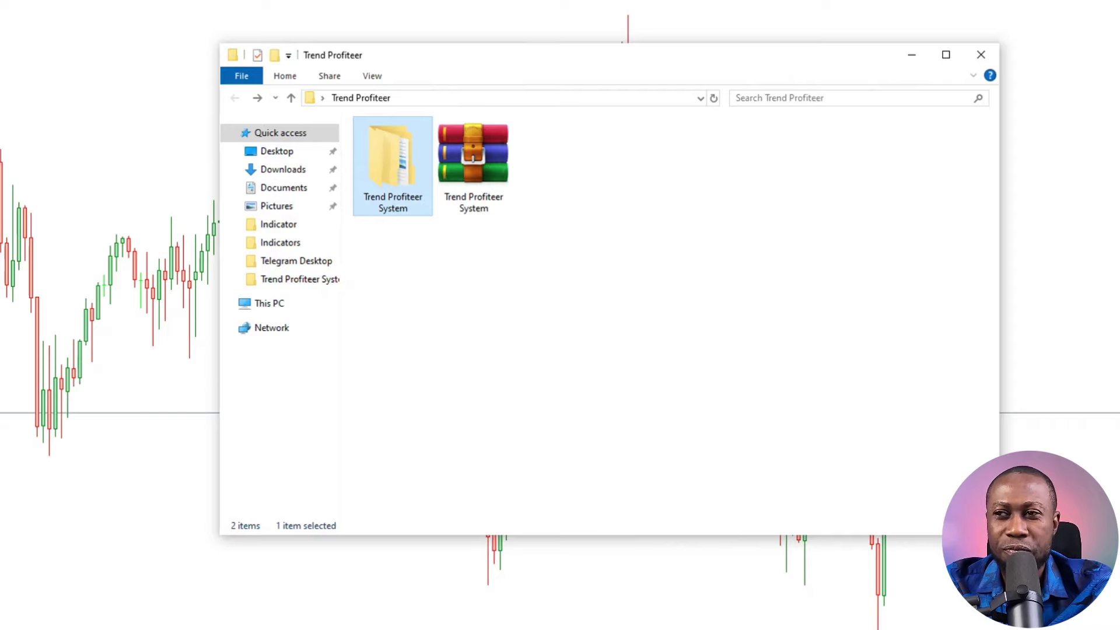
pyautogui.doubleClick(407, 166)
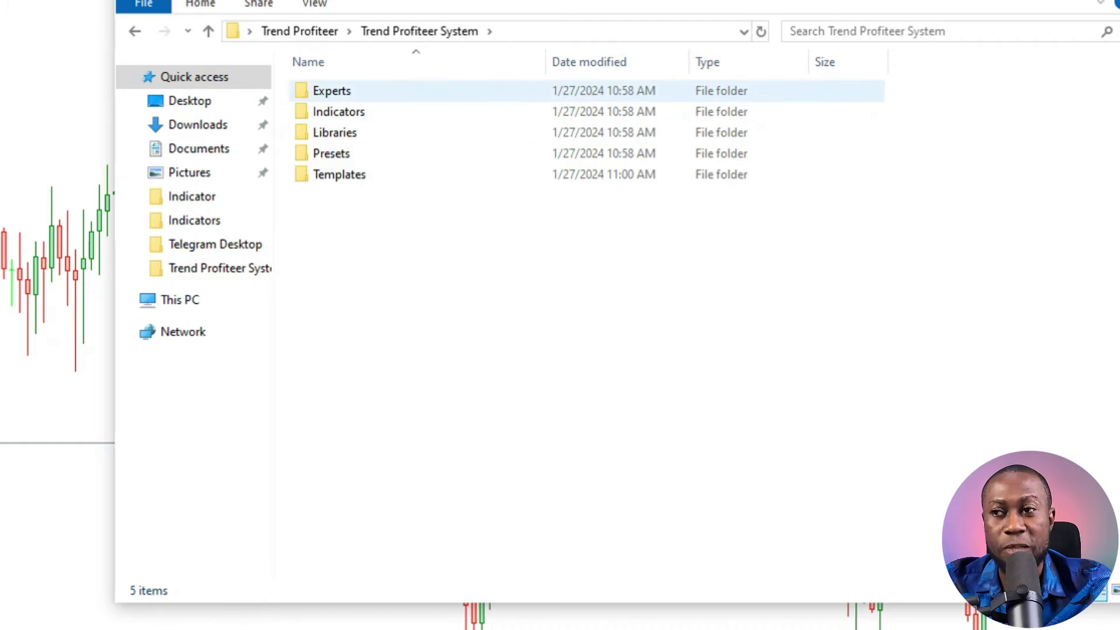
pyautogui.click(350, 91)
pyautogui.click(366, 125)
pyautogui.click(365, 107)
pyautogui.click(365, 133)
pyautogui.click(362, 156)
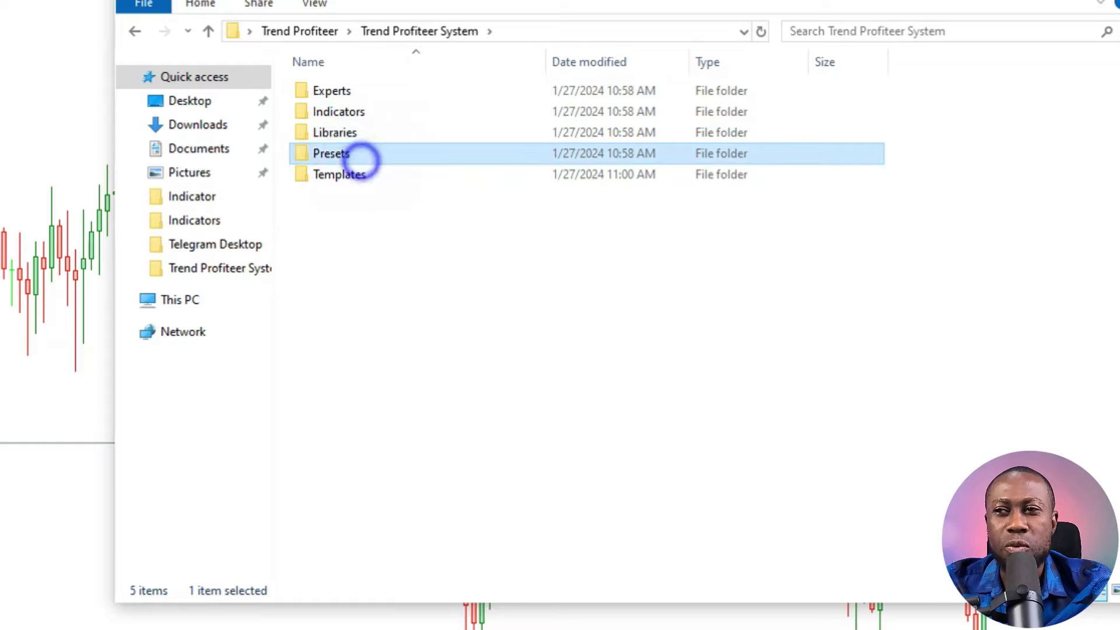
pyautogui.click(384, 173)
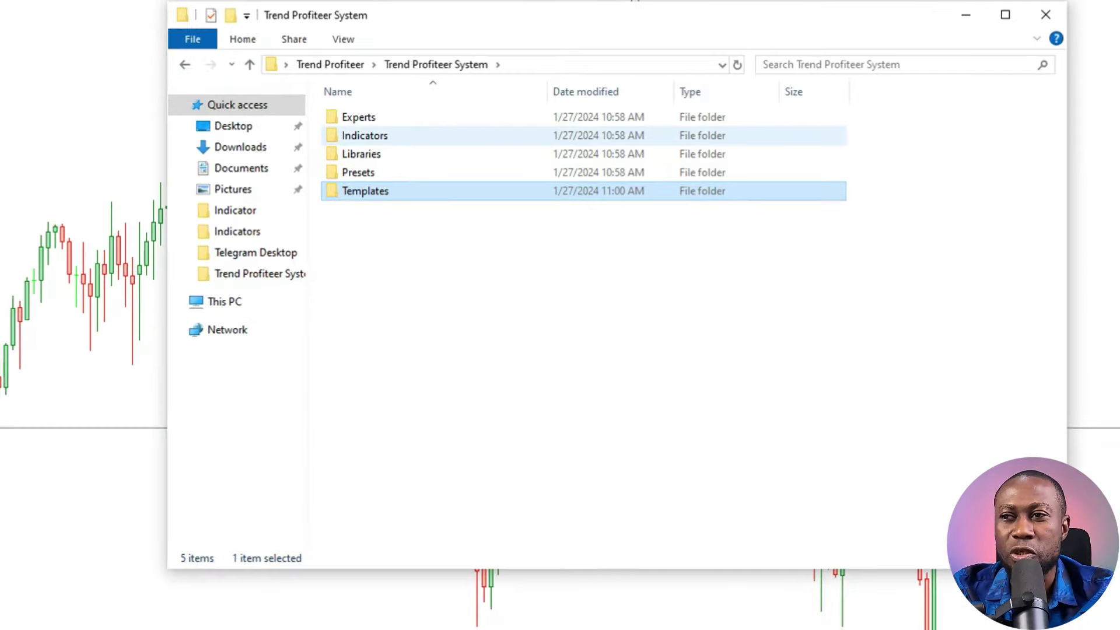
# Step: Open Indicators and review TrendFollower.ex4, Trend-Profiteer-Ind.ex4 and TrendProfiteerMACD.ex4
pyautogui.click(436, 196)
pyautogui.doubleClick(370, 135)
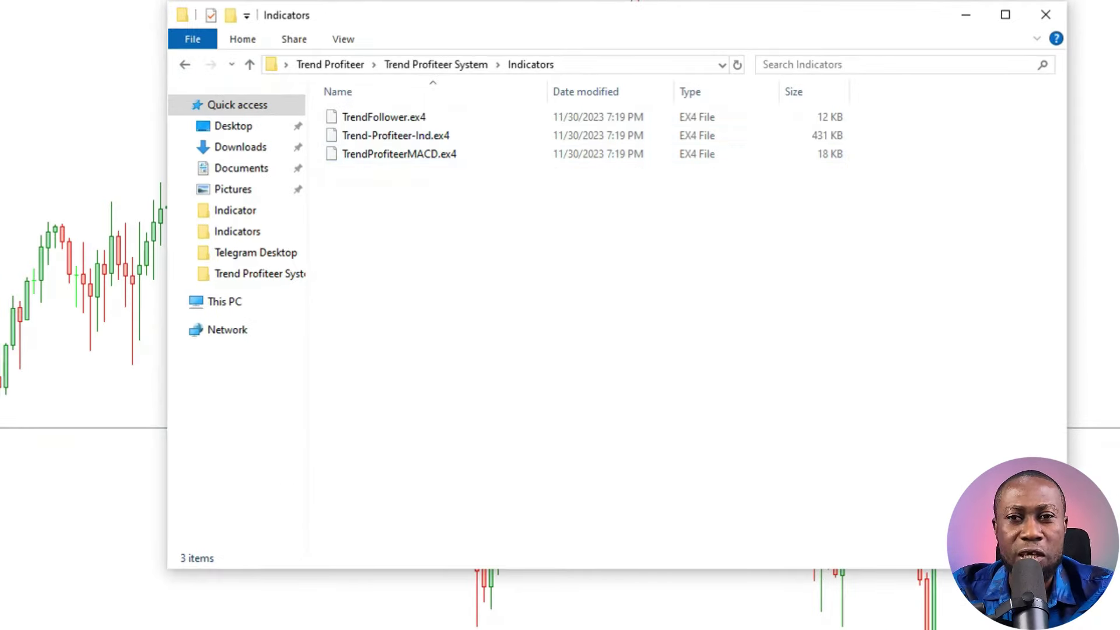
pyautogui.click(376, 117)
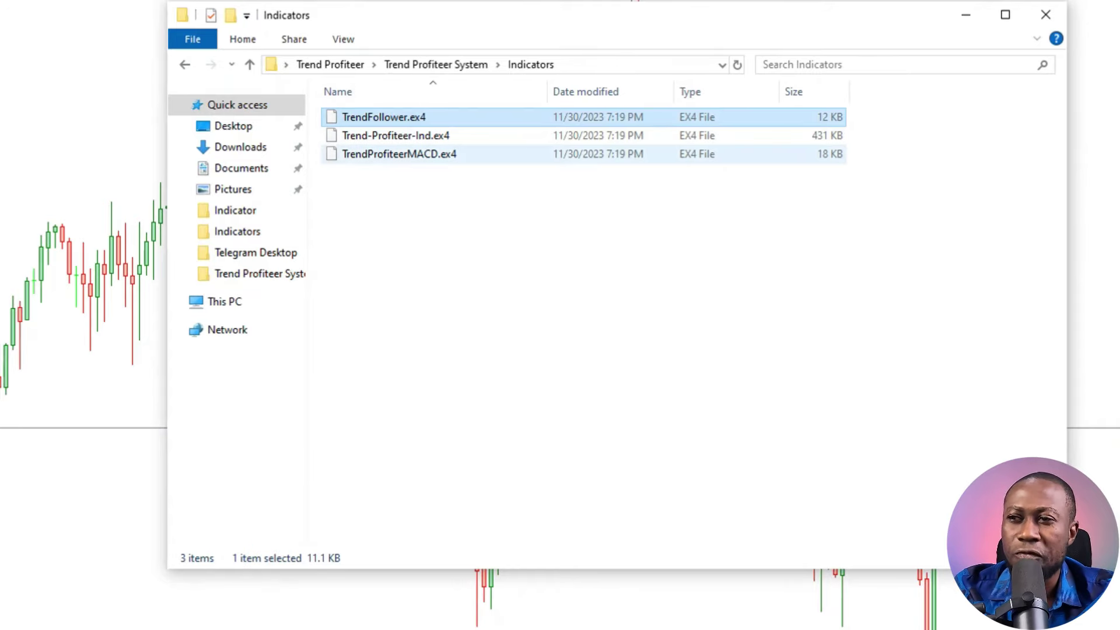
pyautogui.click(383, 135)
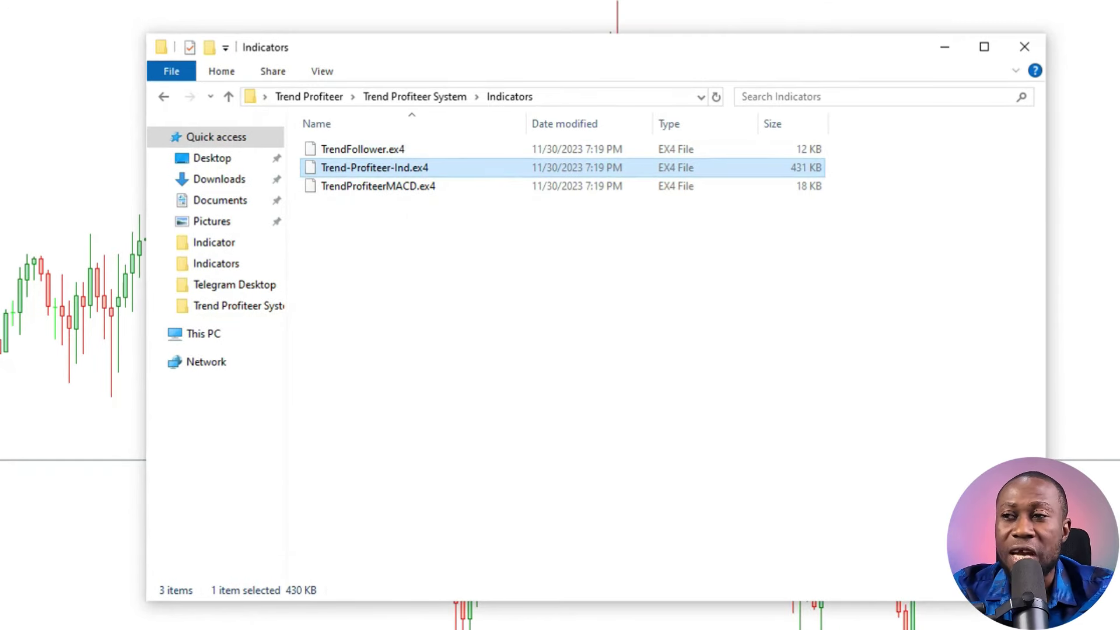
pyautogui.click(392, 187)
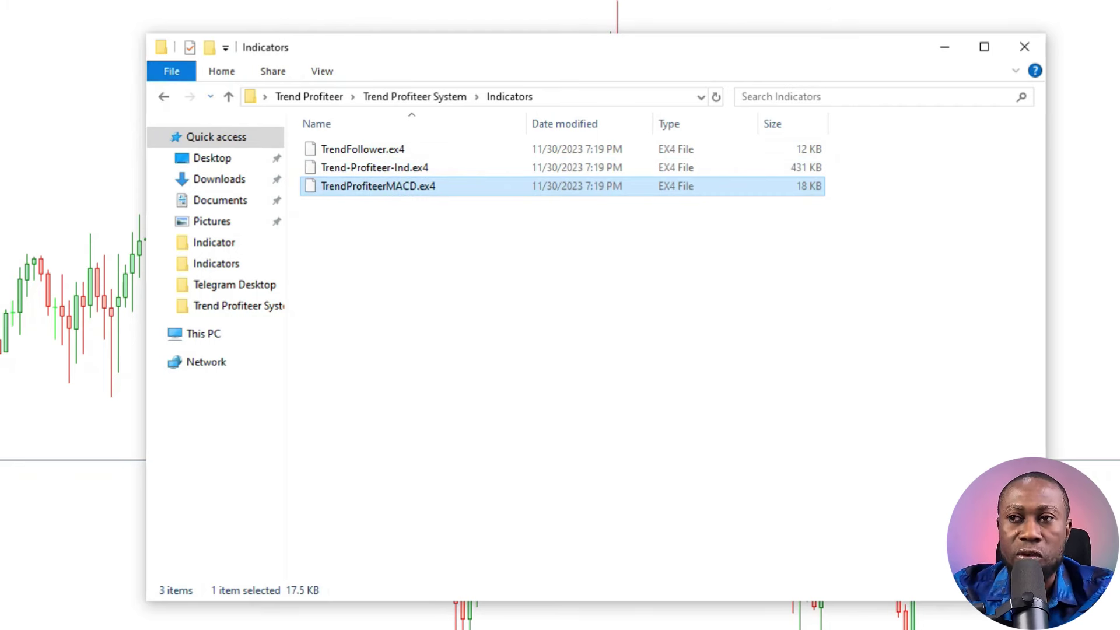
# Step: Copy the Indicators folder from Trend Profiteer System and minimize File Explorer
pyautogui.click(161, 98)
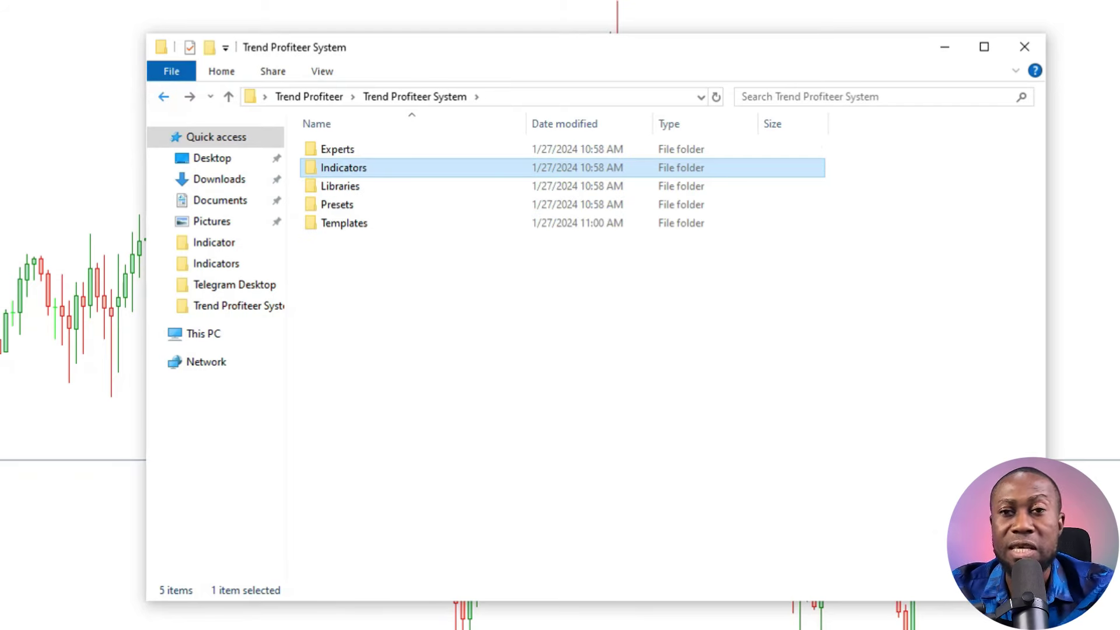
pyautogui.click(340, 167)
pyautogui.rightClick(342, 166)
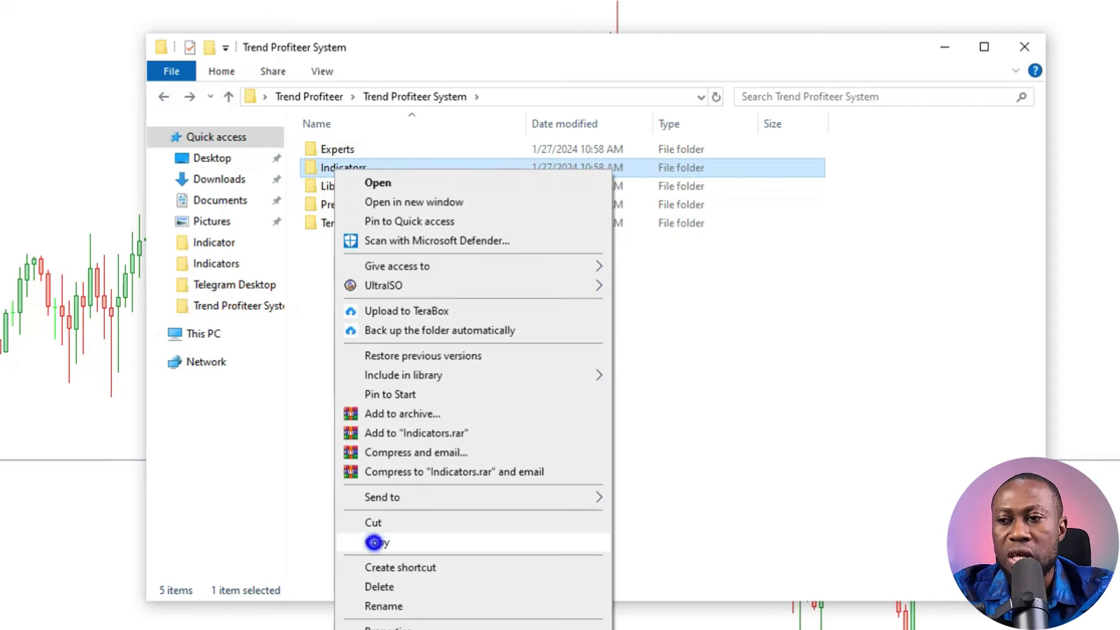
pyautogui.click(375, 540)
pyautogui.click(944, 46)
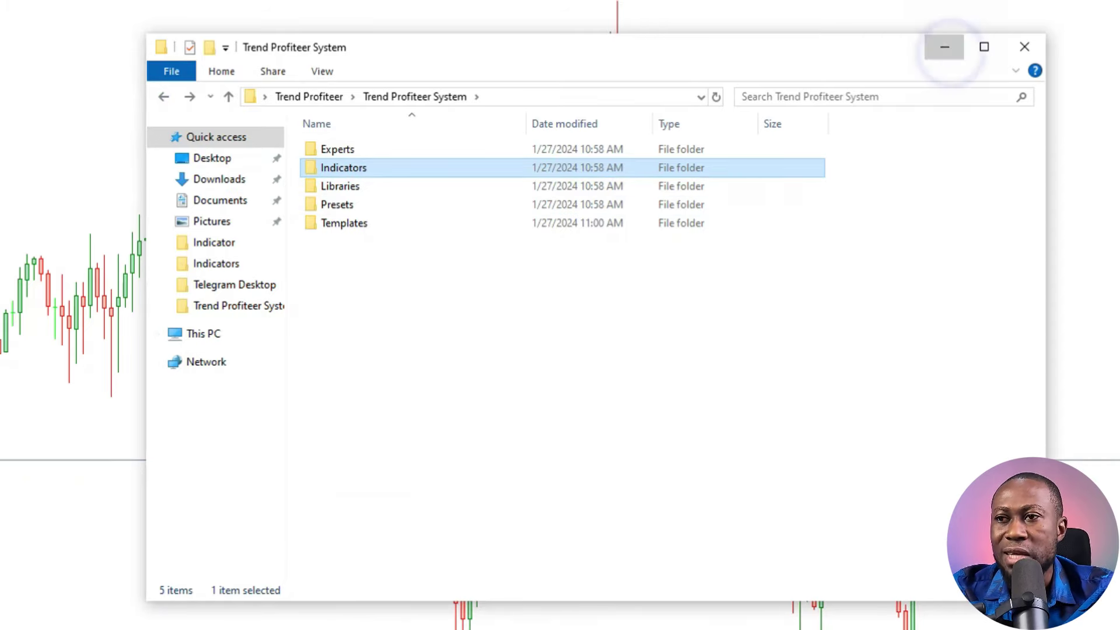
pyautogui.click(31, 28)
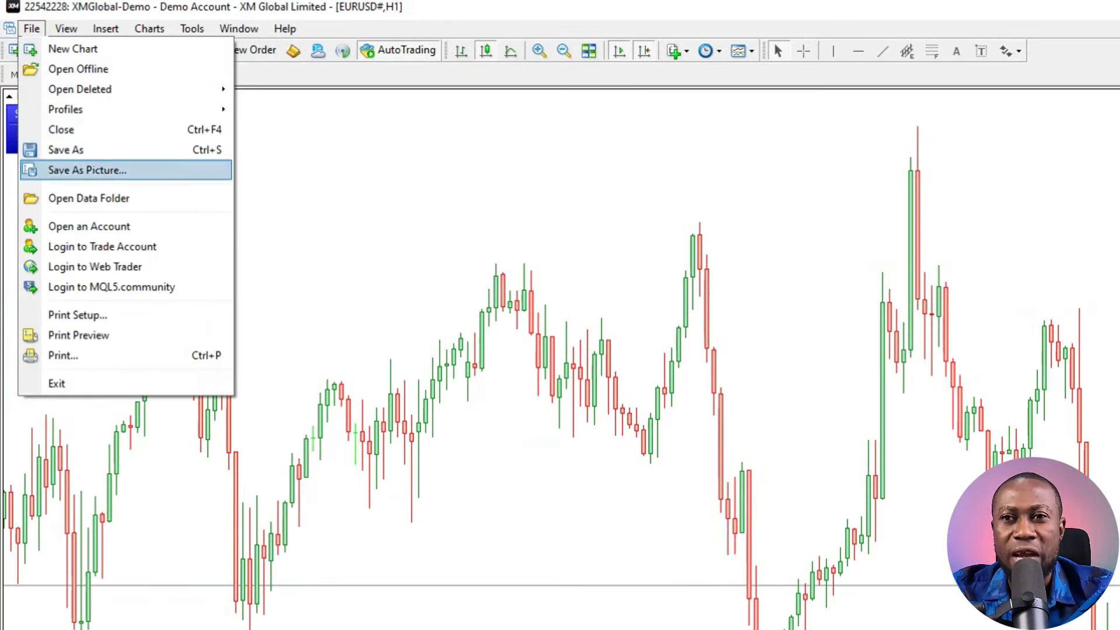
# Step: Paste the Indicators folder into MetaTrader 4's MQL4\Indicators data folder
pyautogui.click(130, 197)
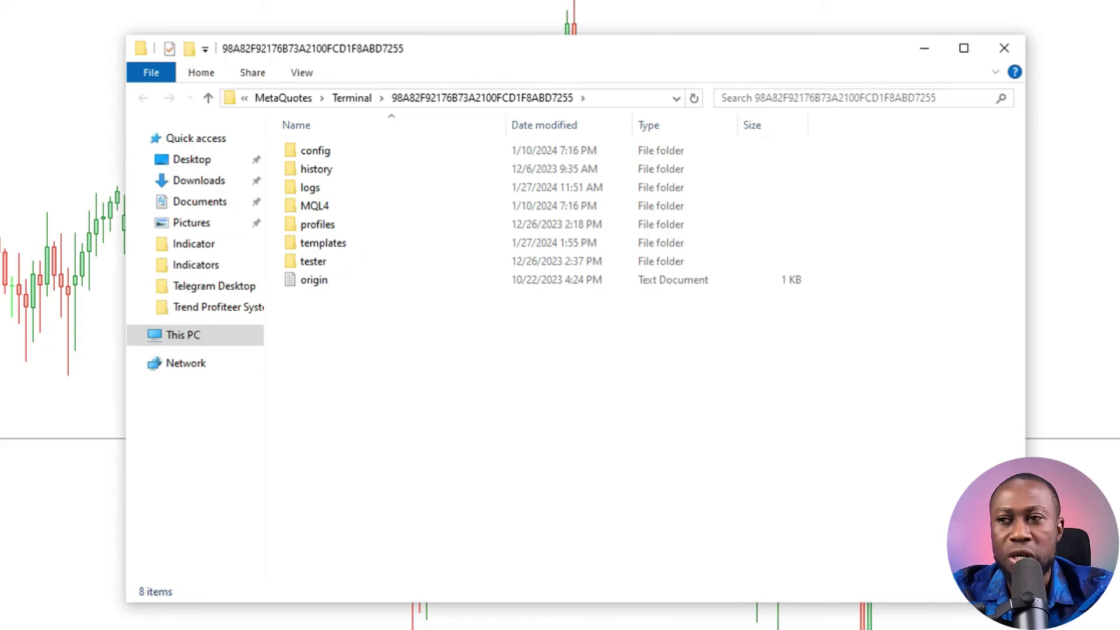
pyautogui.click(299, 207)
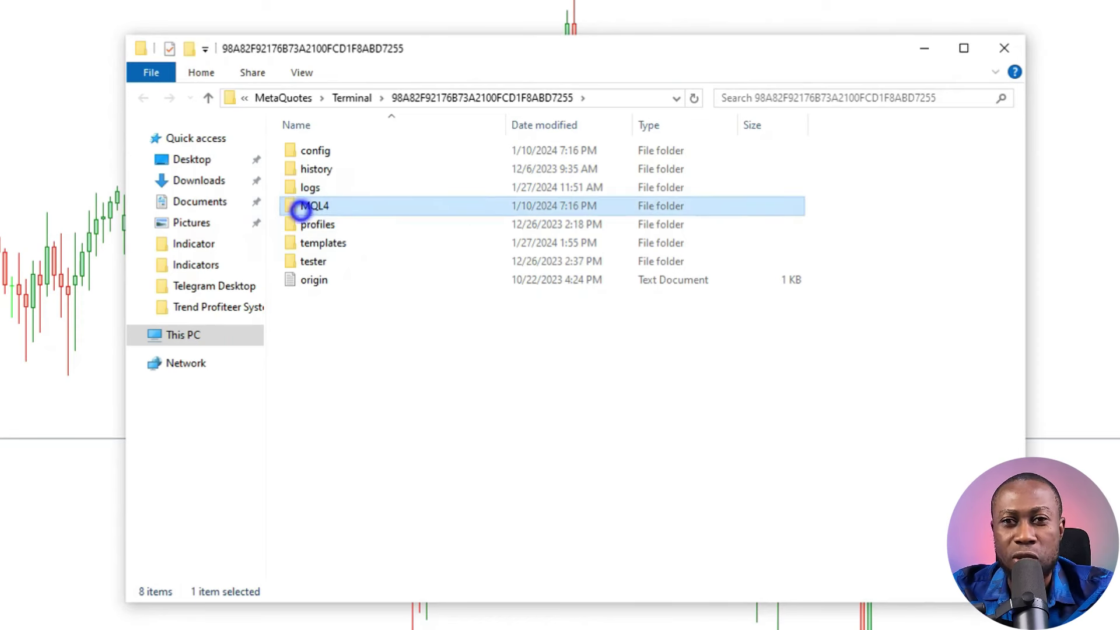
pyautogui.doubleClick(310, 205)
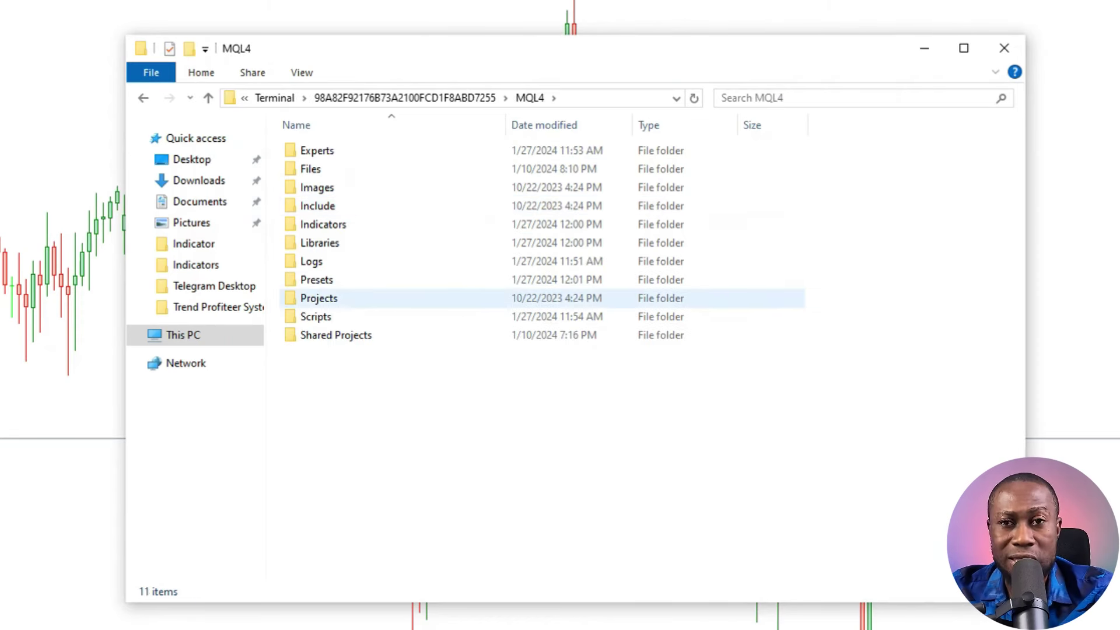
pyautogui.doubleClick(330, 224)
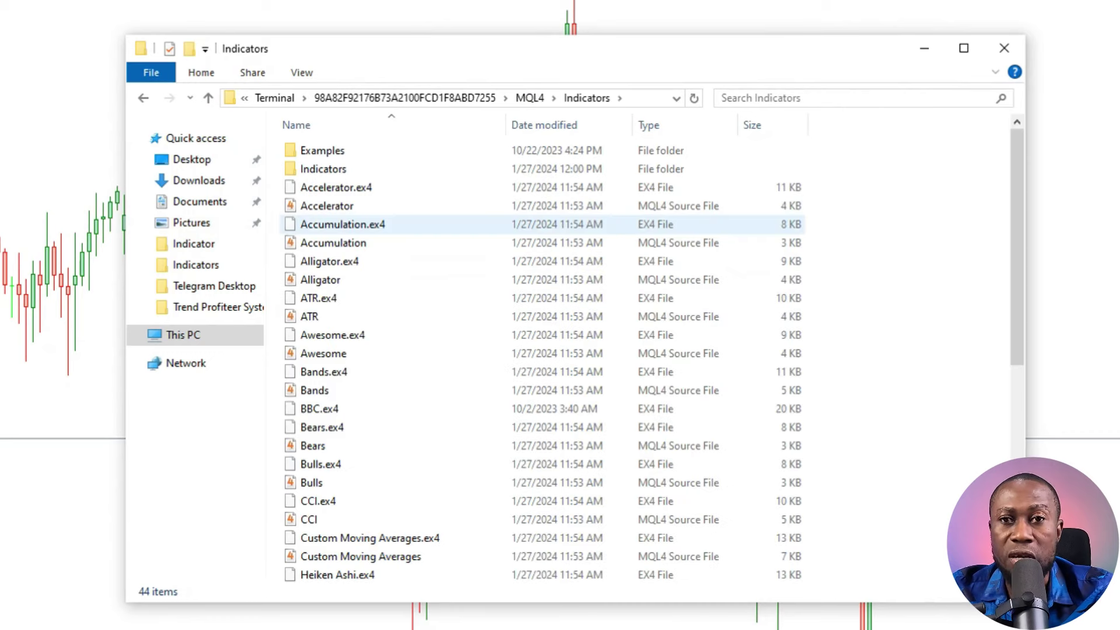
pyautogui.rightClick(857, 175)
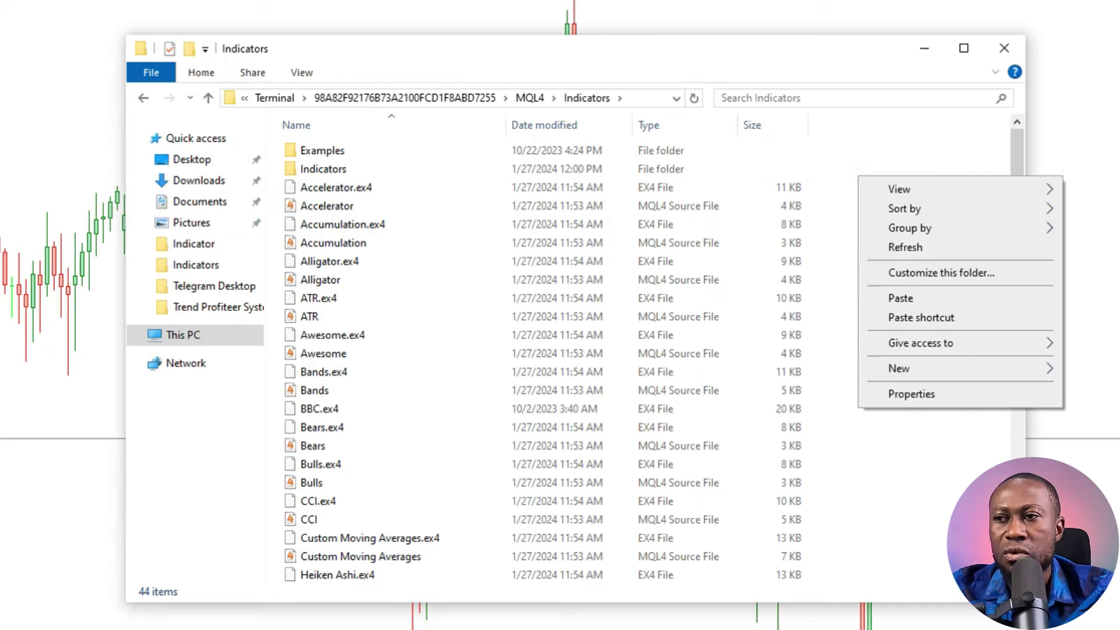
pyautogui.click(340, 169)
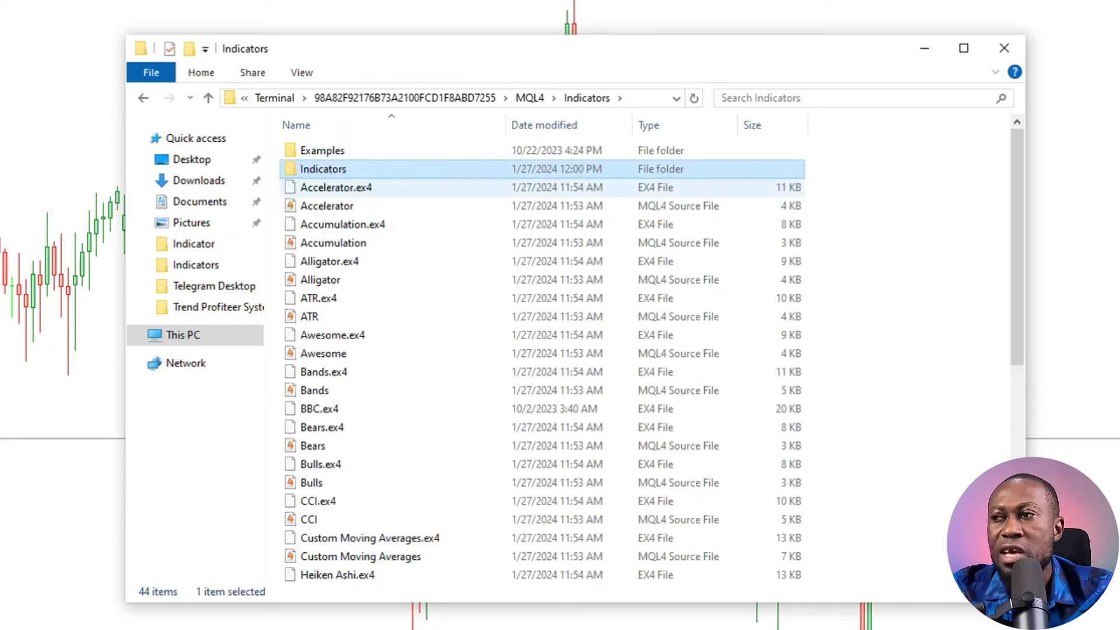
# Step: Check the pasted folder's three EX4 files, then close the data folder window
pyautogui.rightClick(856, 153)
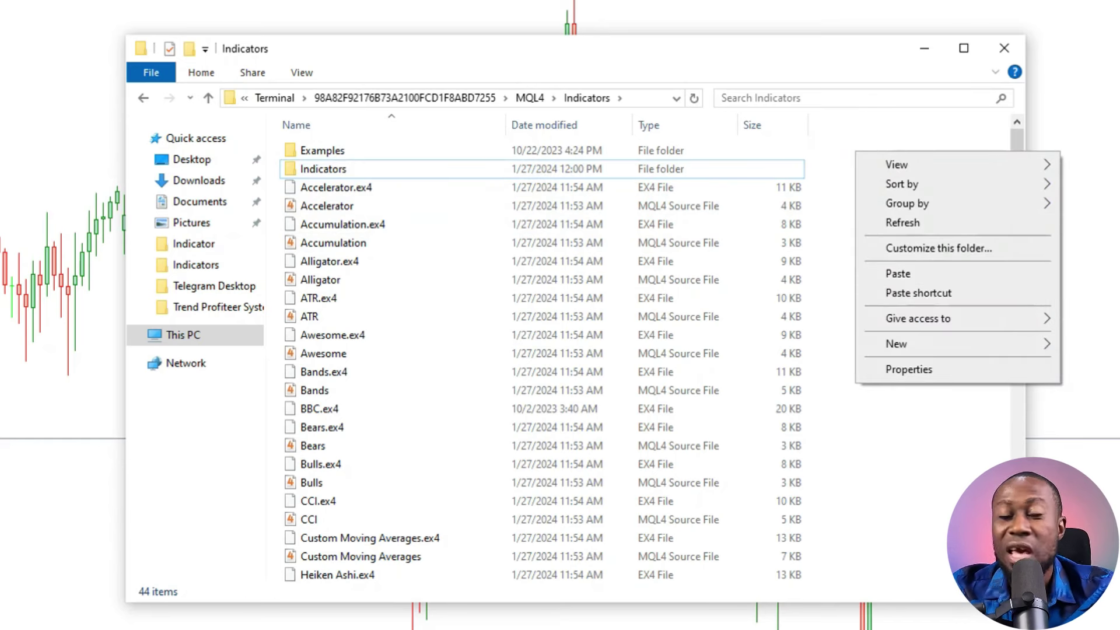
pyautogui.click(563, 276)
pyautogui.doubleClick(347, 169)
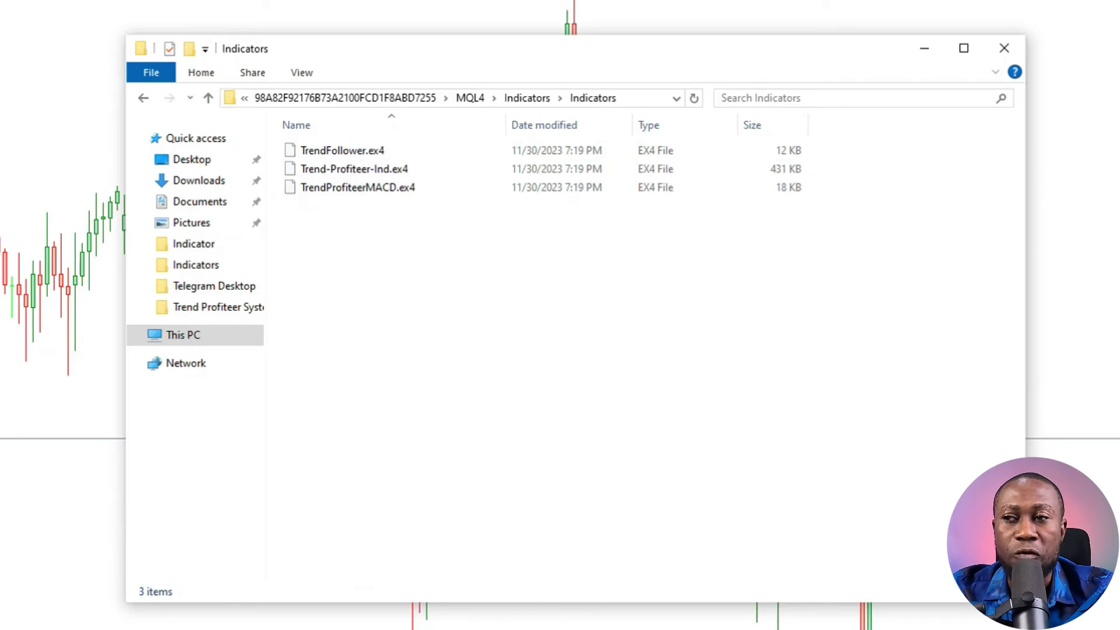
pyautogui.click(143, 98)
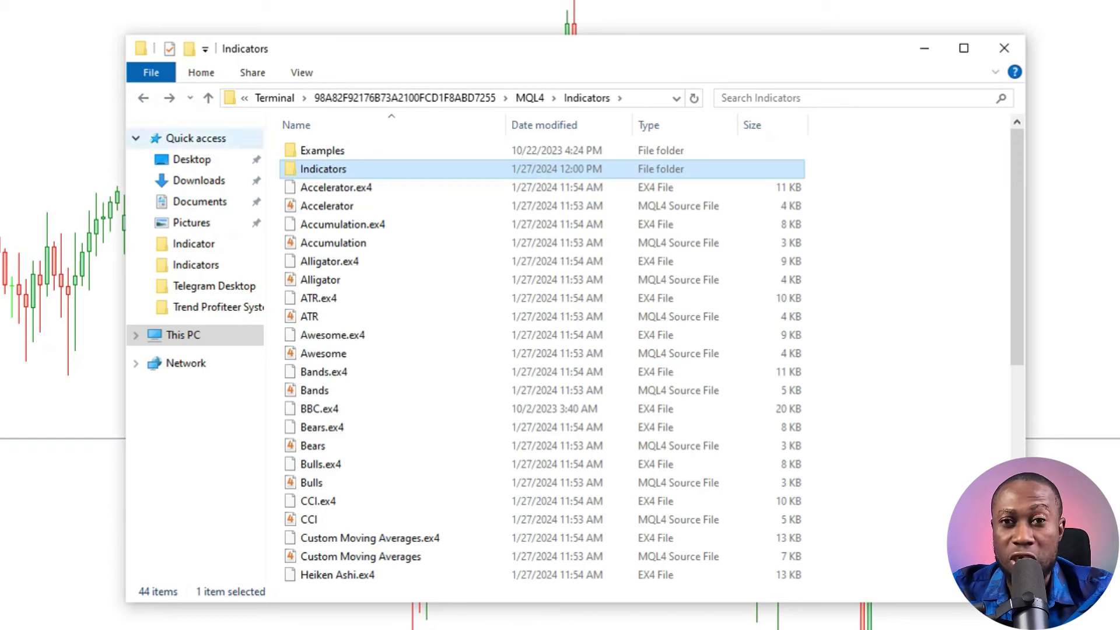
pyautogui.click(1003, 49)
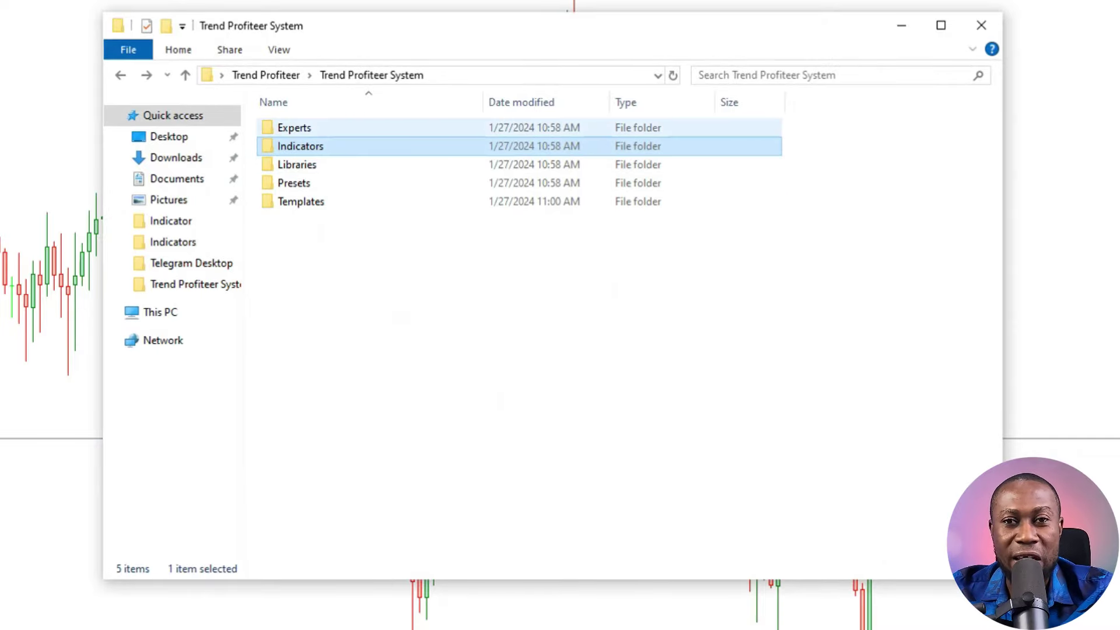
# Step: Copy TrendProfiteer.ex4 from the Experts folder and return to Trend Profiteer System
pyautogui.click(293, 129)
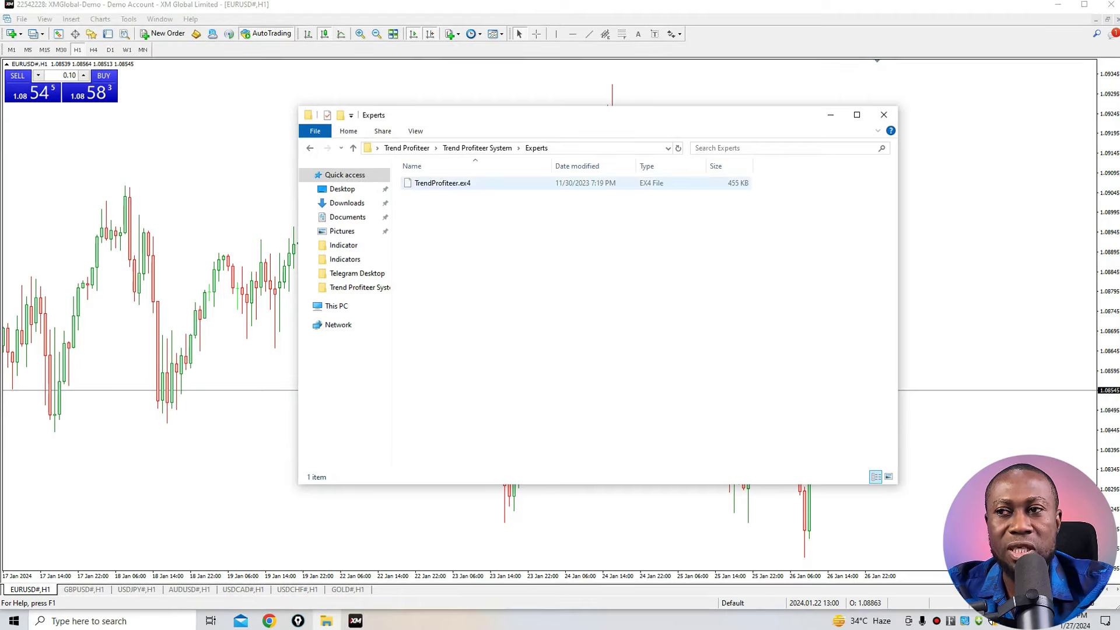
pyautogui.click(454, 184)
pyautogui.rightClick(453, 184)
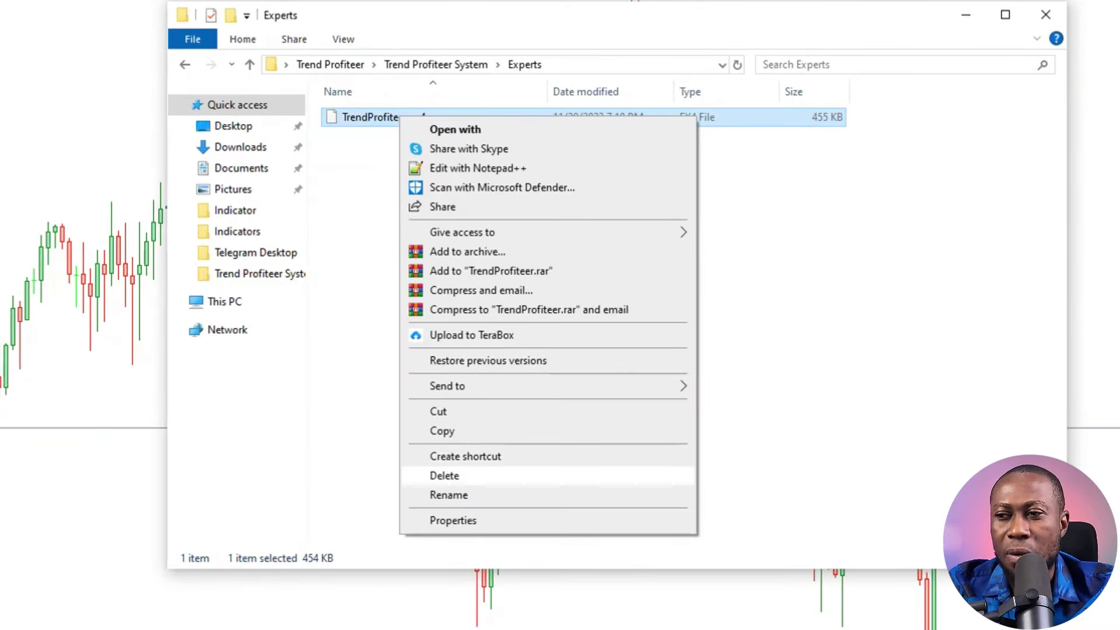
pyautogui.click(442, 430)
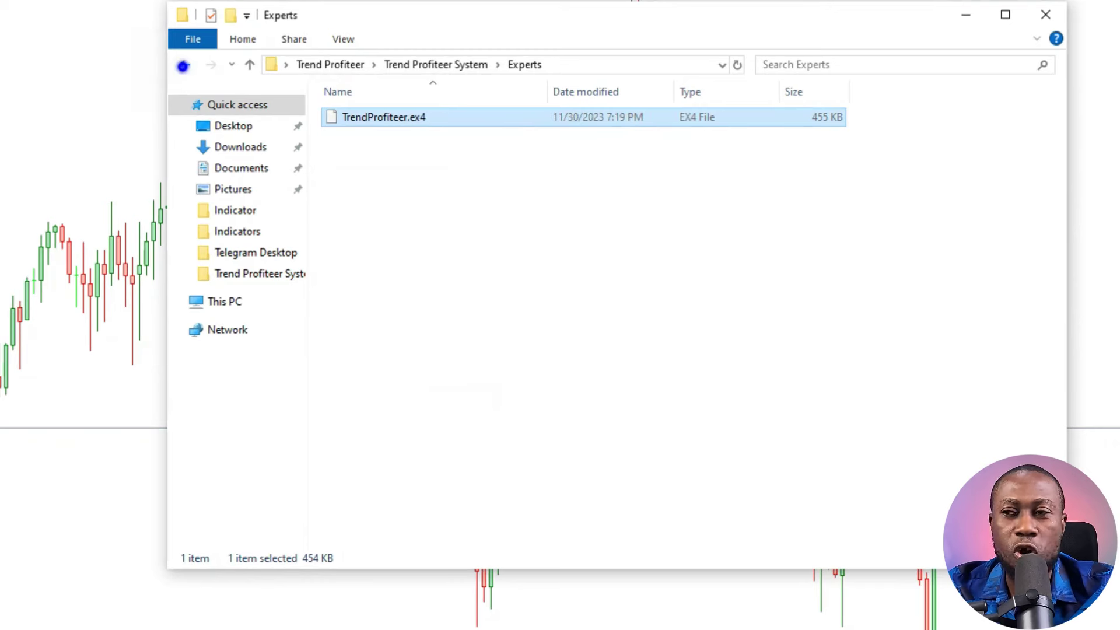
pyautogui.hotkey('alt', 'Left')
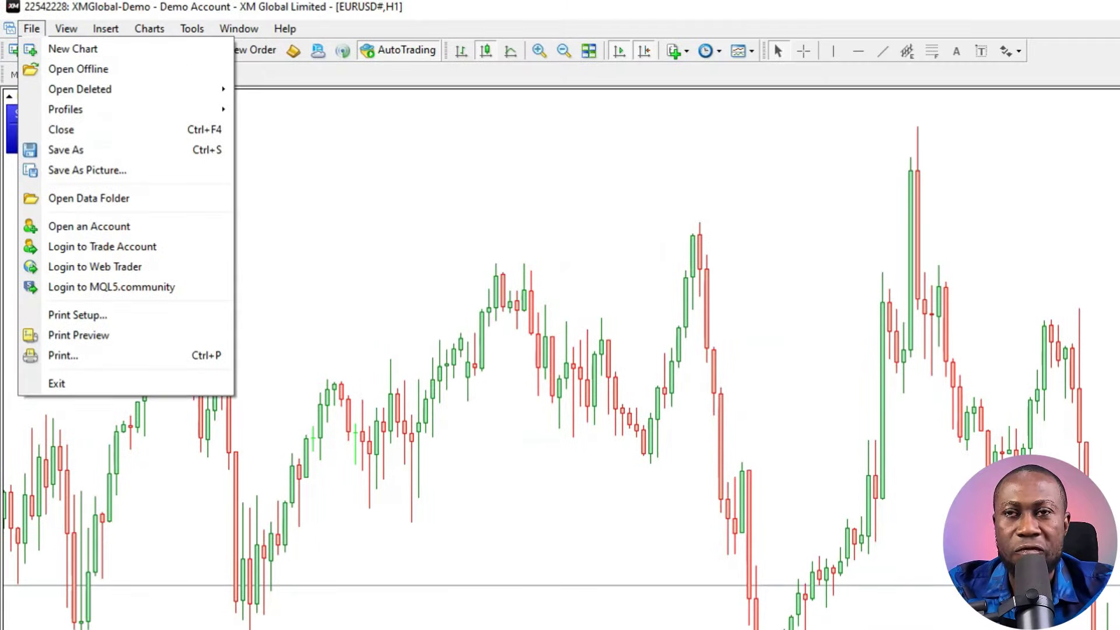
# Step: Paste TrendProfiteer.ex4 into the terminal data folder's MQL4\Experts folder
pyautogui.press('Return')
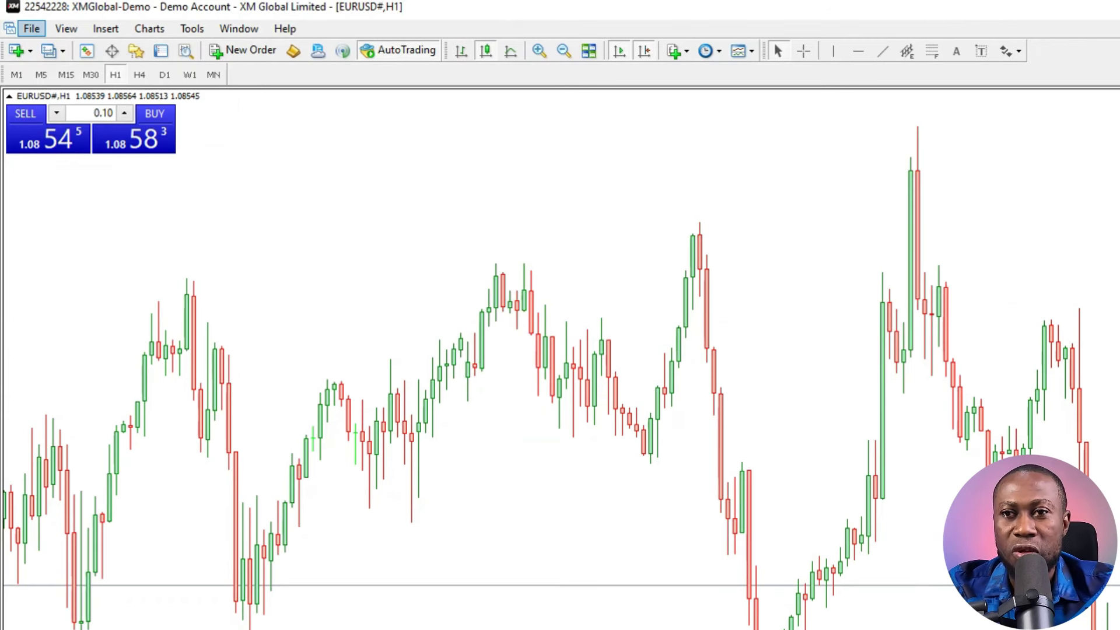
pyautogui.click(31, 28)
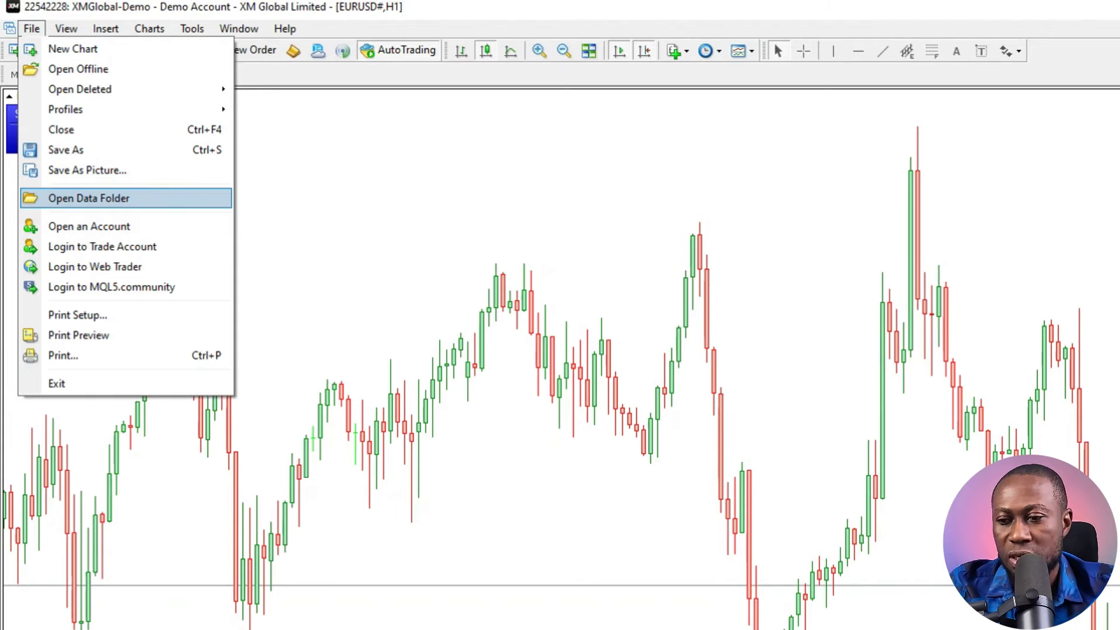
pyautogui.press('Return')
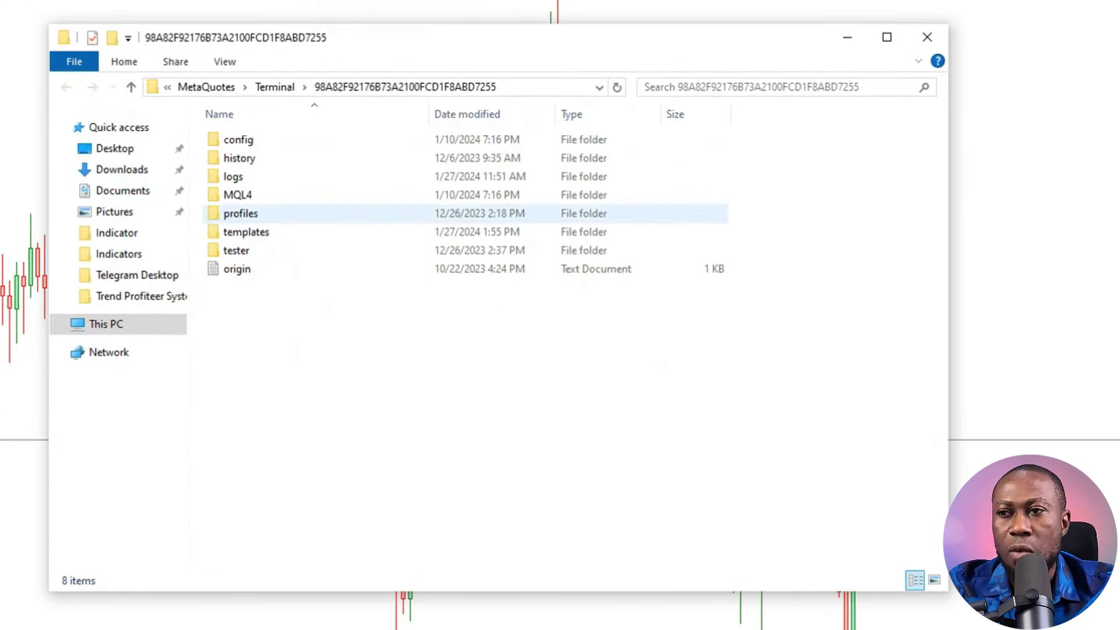
pyautogui.click(248, 194)
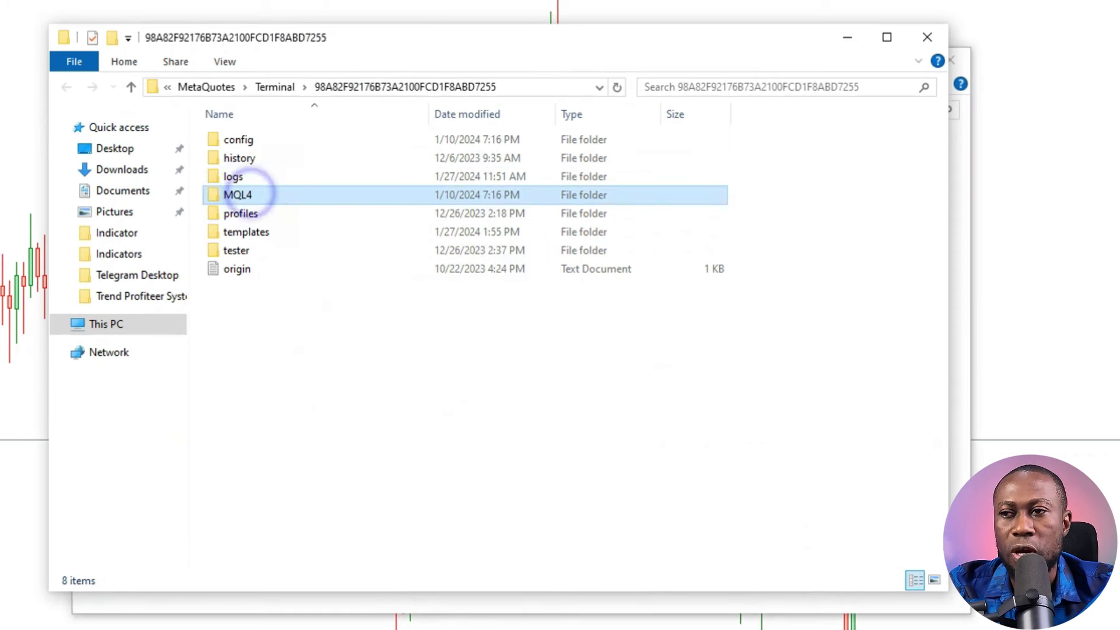
pyautogui.doubleClick(248, 194)
pyautogui.click(243, 141)
pyautogui.doubleClick(243, 141)
pyautogui.rightClick(251, 268)
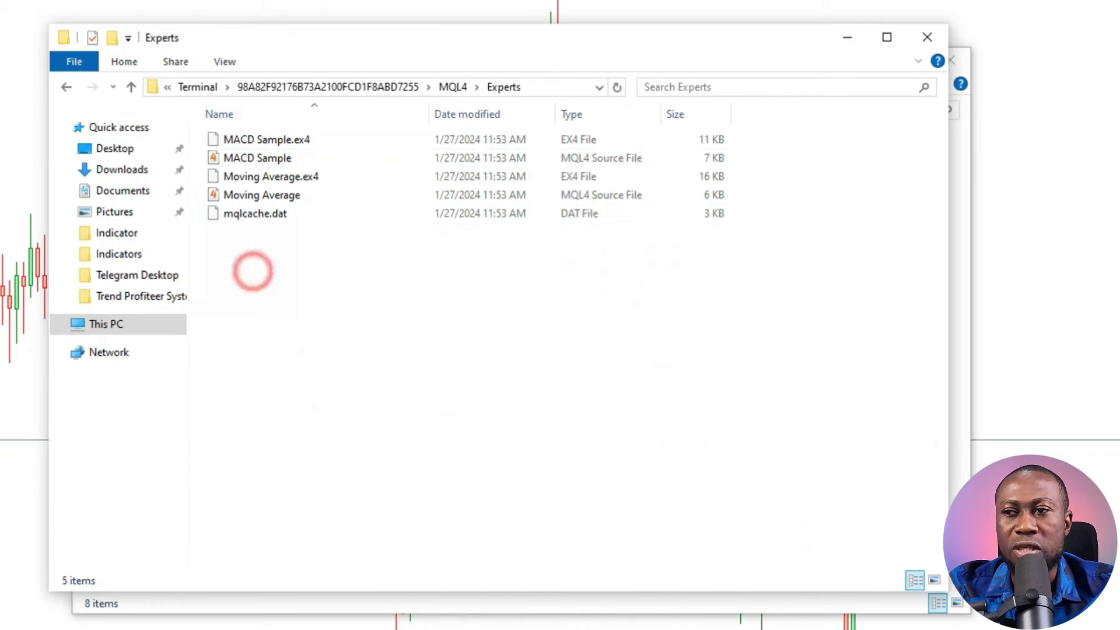
pyautogui.click(300, 393)
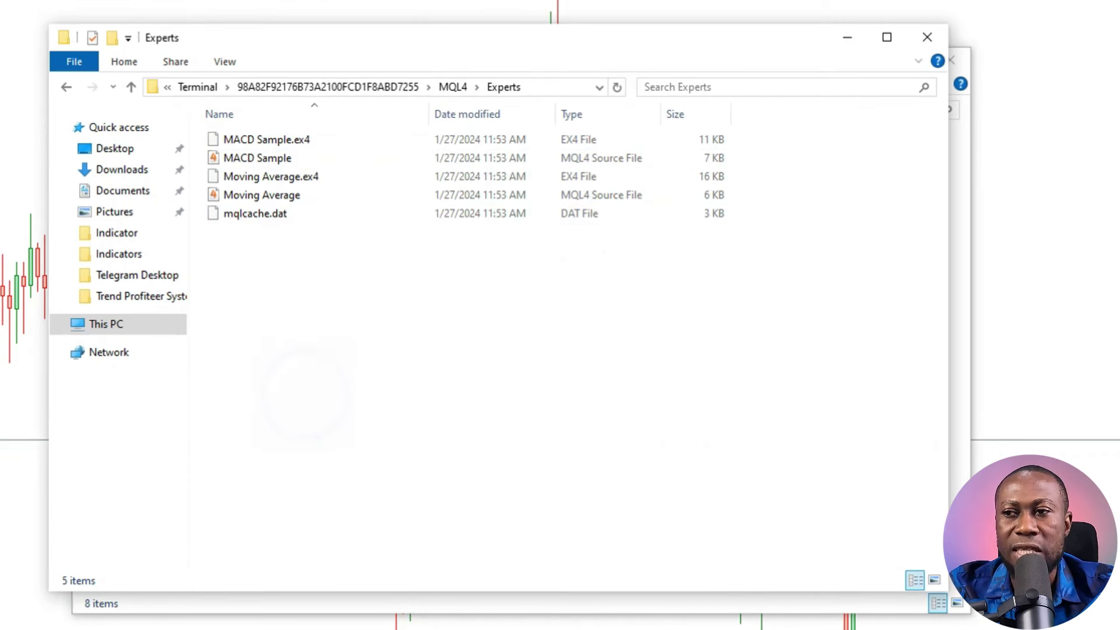
# Step: Go back up to the data folder and return to the Trend Profiteer System window
pyautogui.click(66, 86)
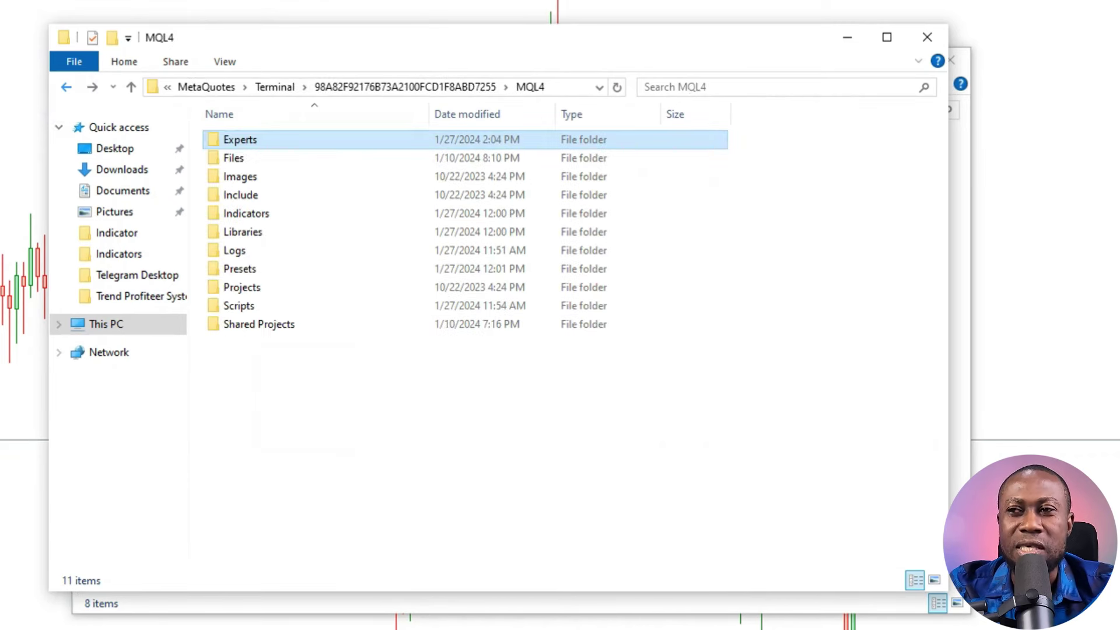
pyautogui.click(66, 87)
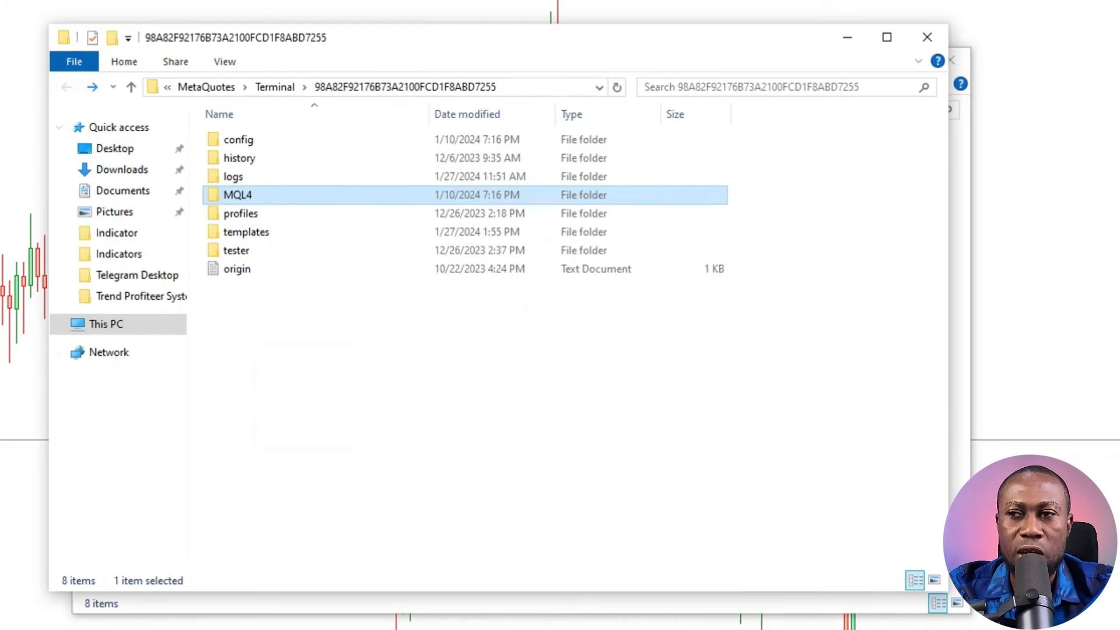
pyautogui.click(960, 309)
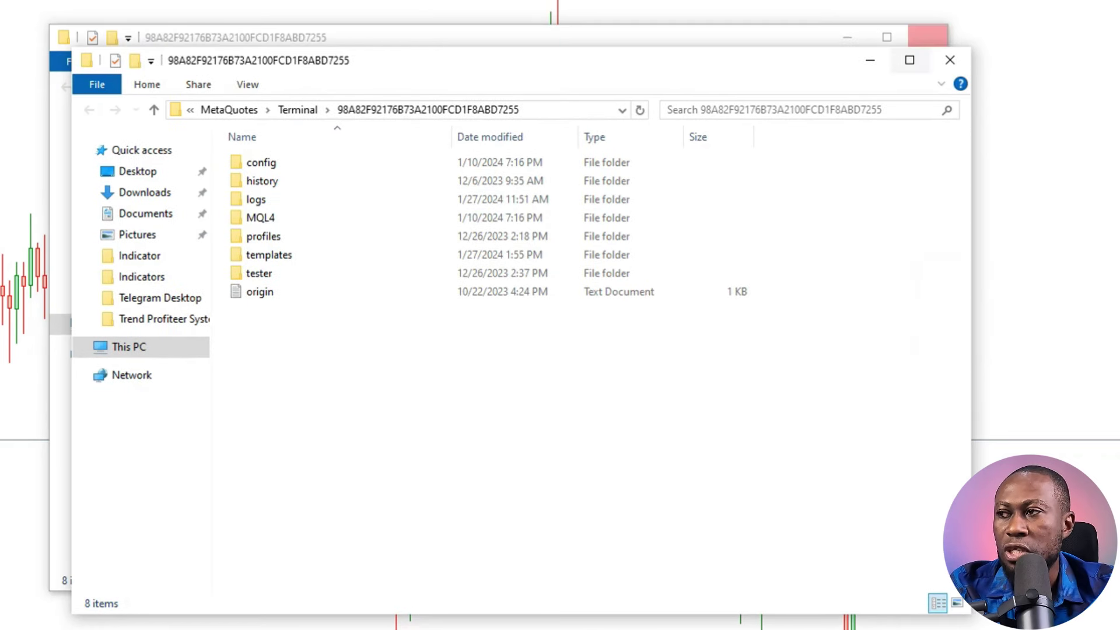
pyautogui.click(951, 60)
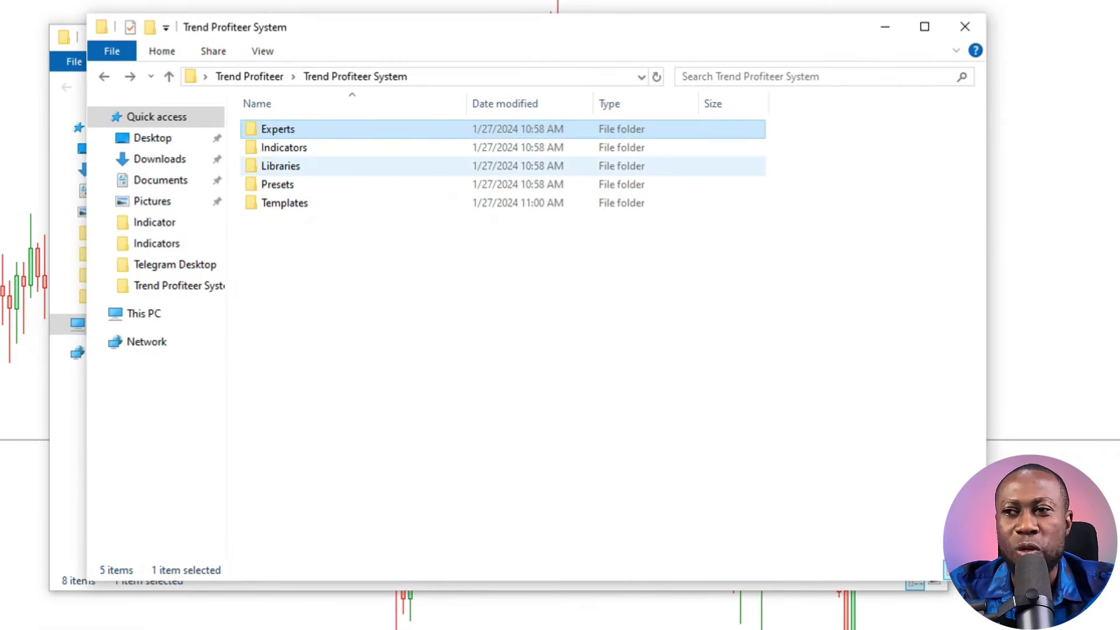
# Step: Copy both .dll files from the downloaded Libraries folder
pyautogui.doubleClick(283, 166)
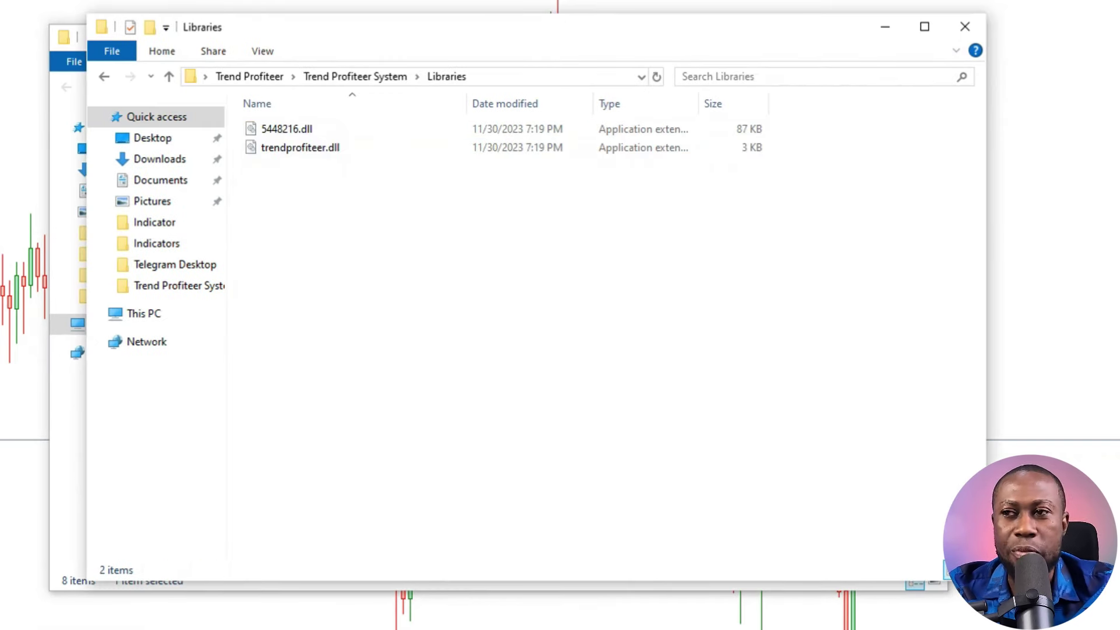
pyautogui.moveTo(357, 230); pyautogui.dragTo(268, 130)
pyautogui.rightClick(270, 132)
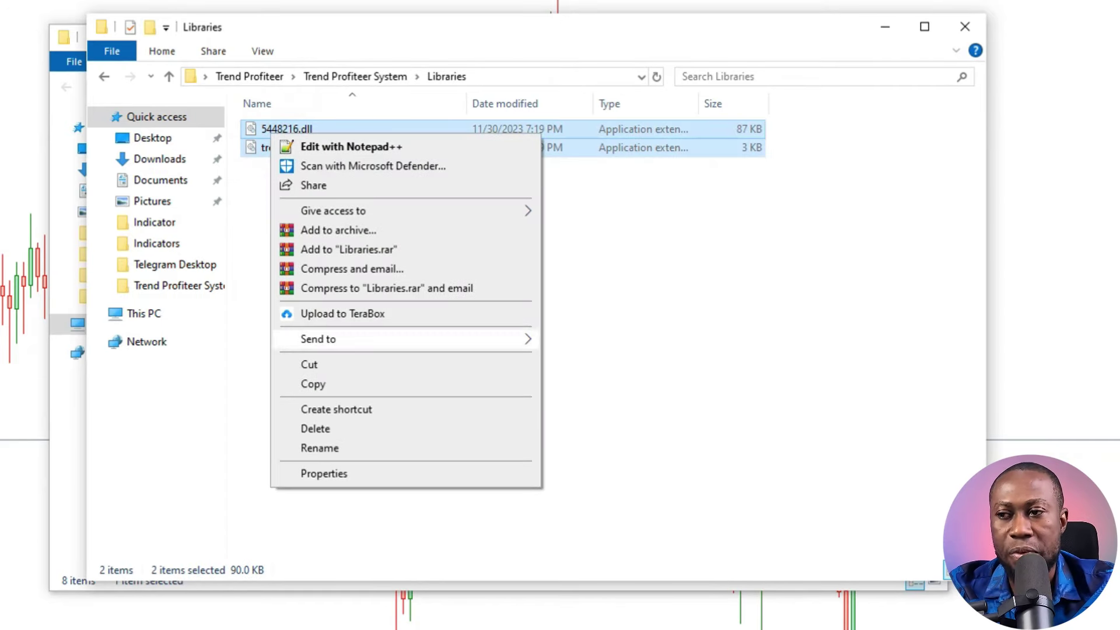
pyautogui.click(325, 383)
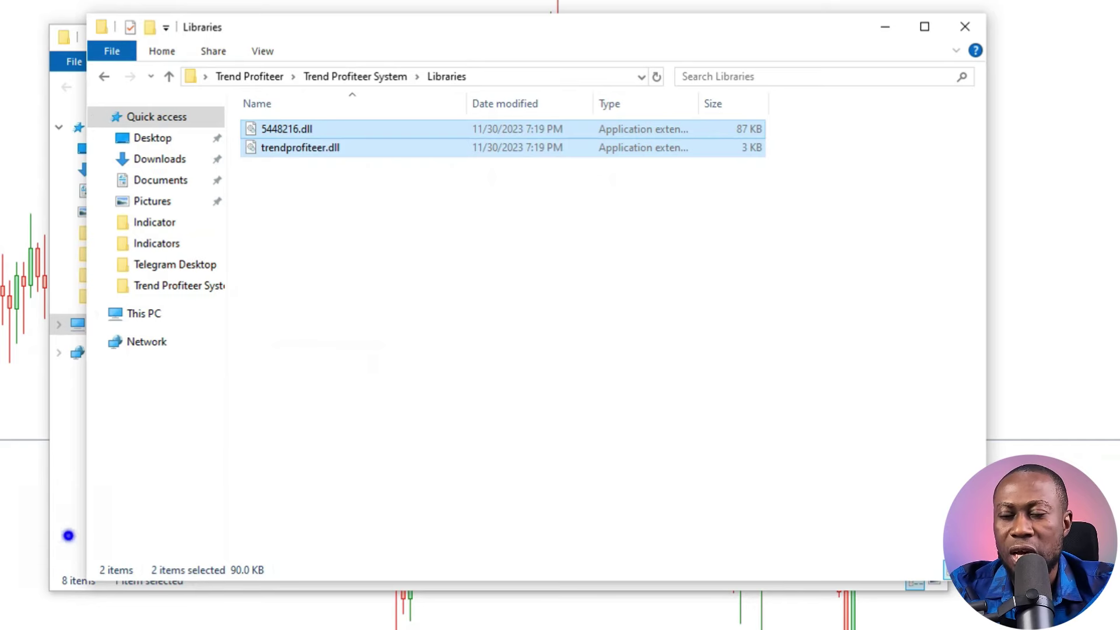
# Step: Paste the two DLL files into the terminal's MQL4\Libraries folder
pyautogui.click(69, 536)
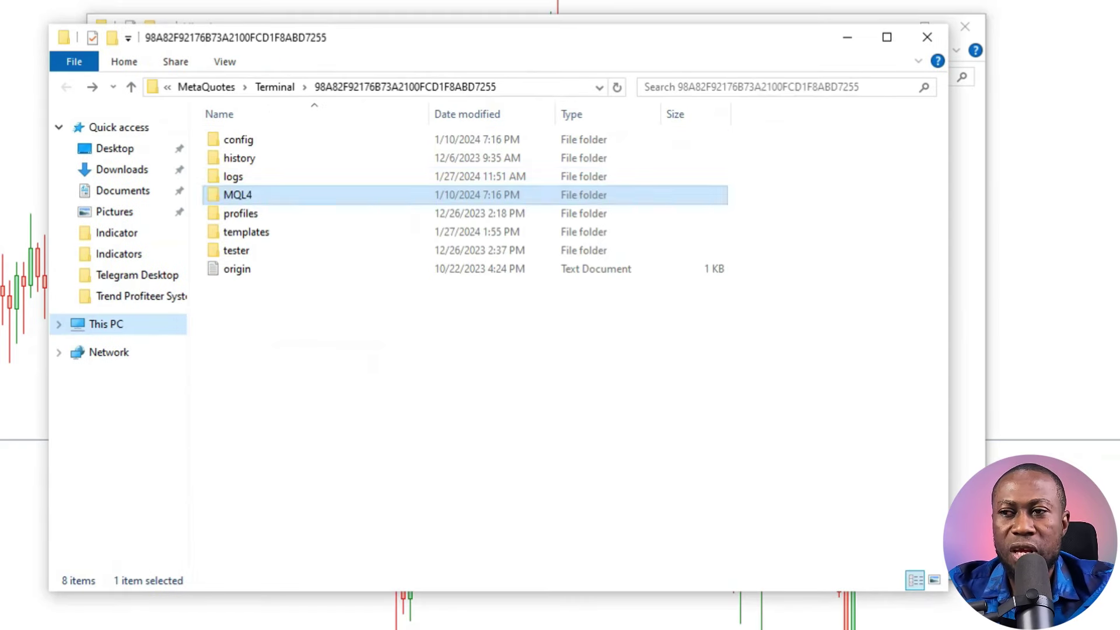
pyautogui.click(239, 195)
pyautogui.doubleClick(244, 194)
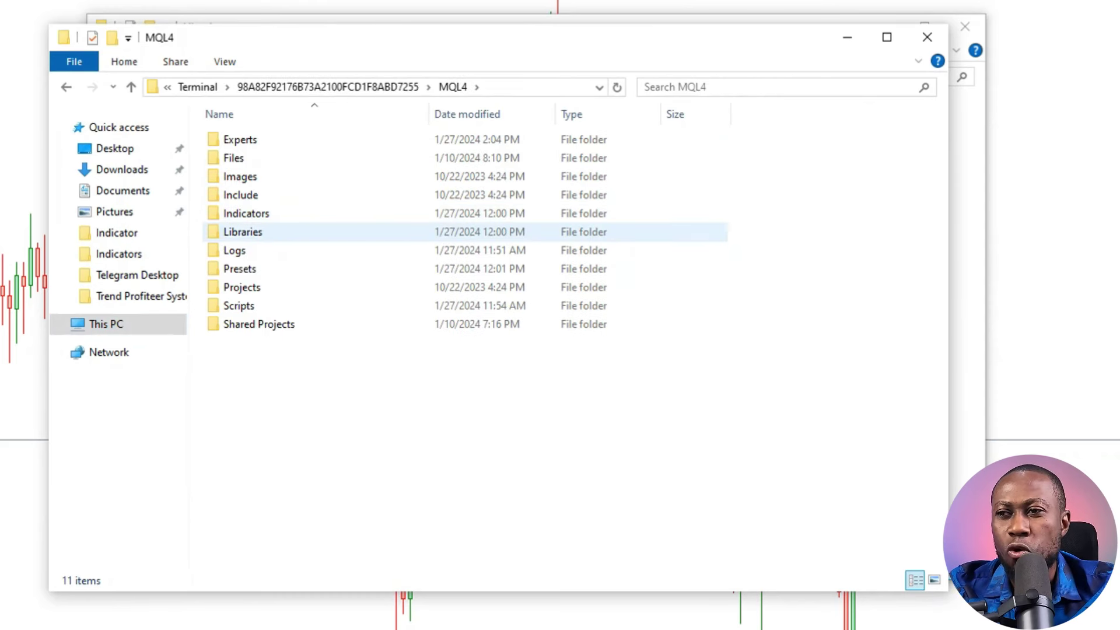
pyautogui.doubleClick(255, 231)
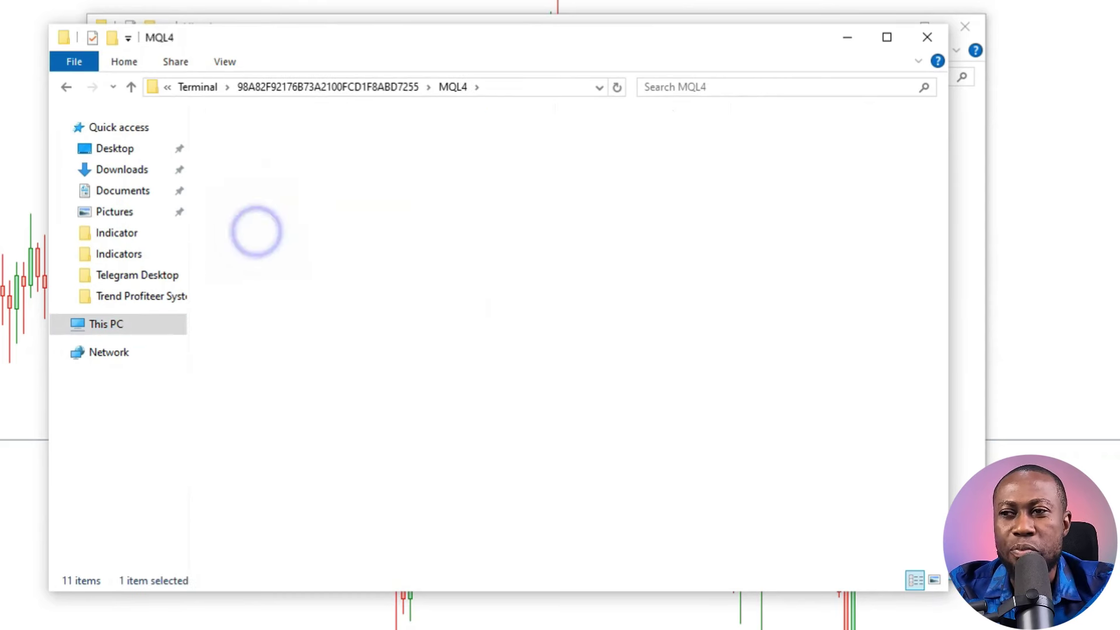
pyautogui.rightClick(285, 308)
pyautogui.click(329, 430)
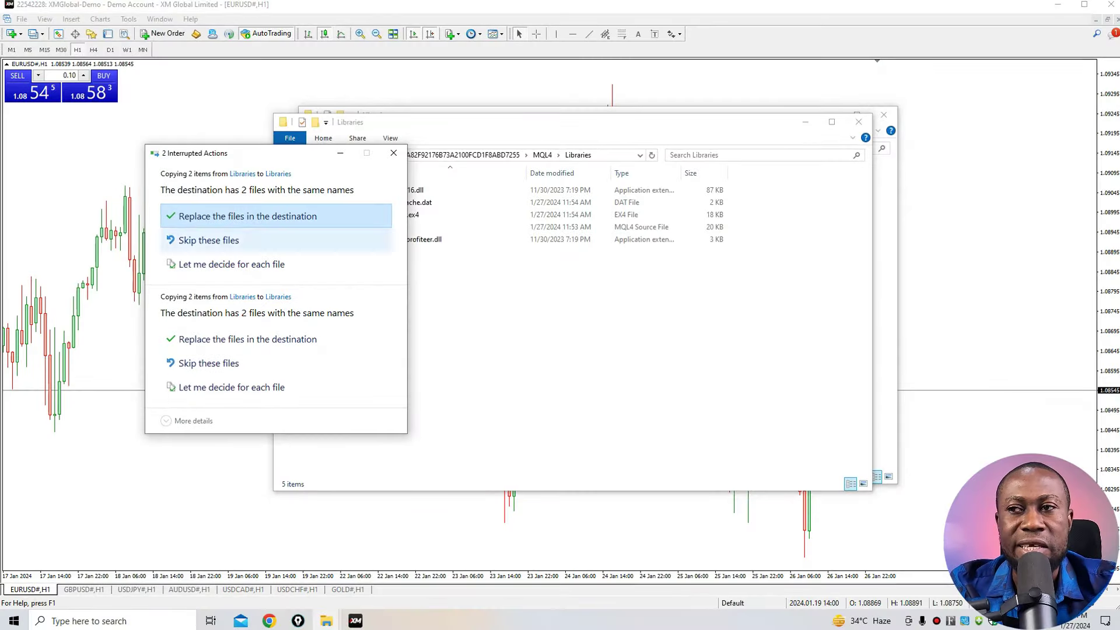
# Step: Cancel the transfer since the DLLs already exist, and return to the downloaded Libraries window
pyautogui.click(395, 151)
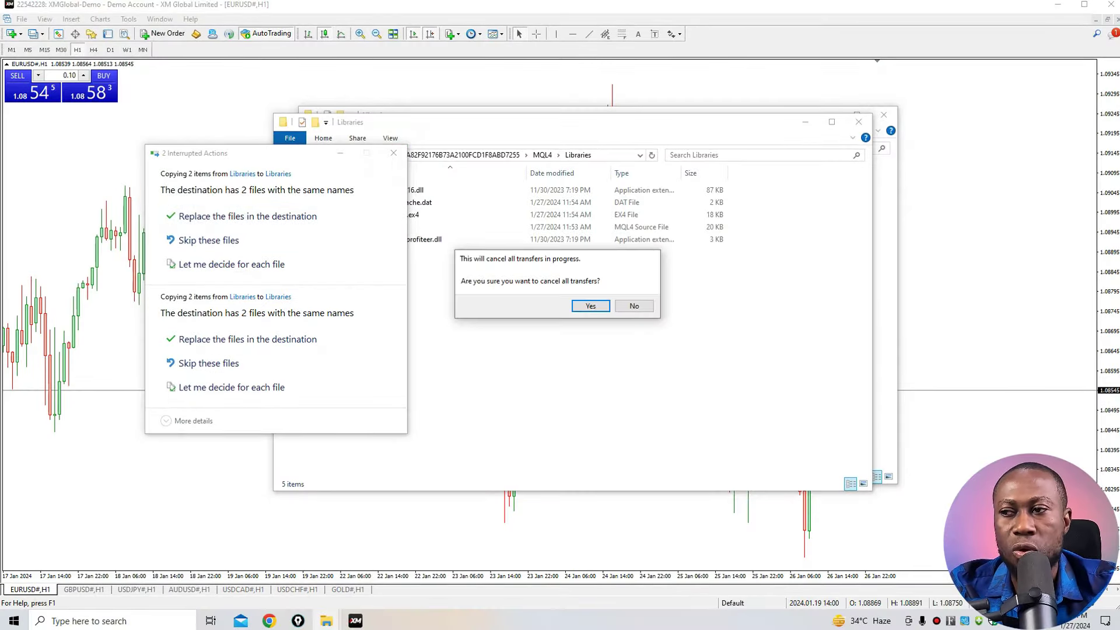
pyautogui.click(590, 305)
pyautogui.click(461, 154)
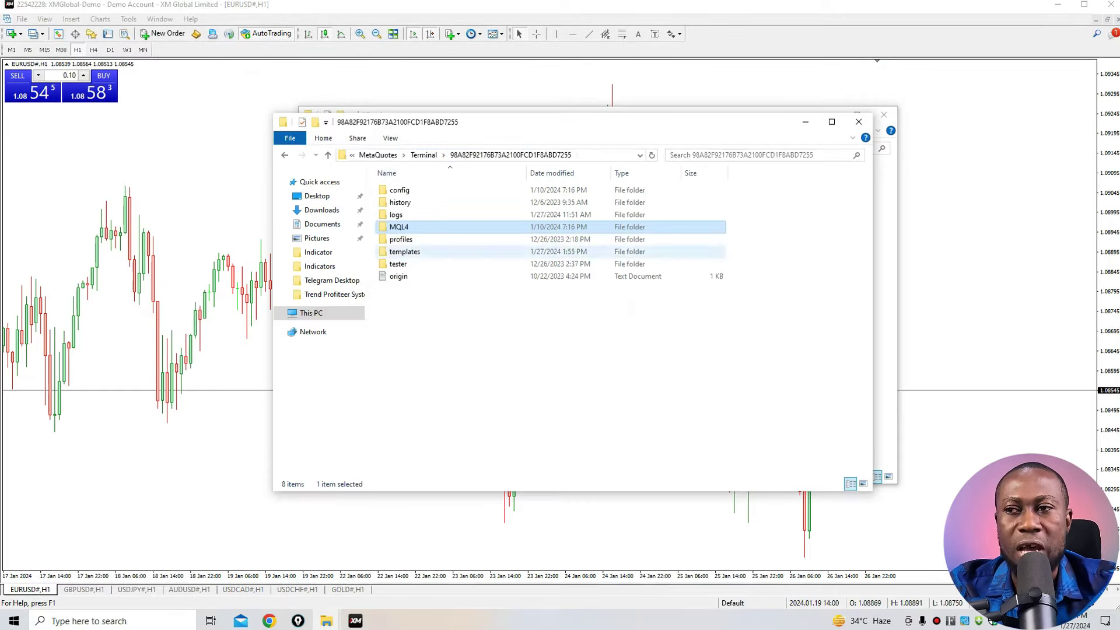
pyautogui.click(885, 375)
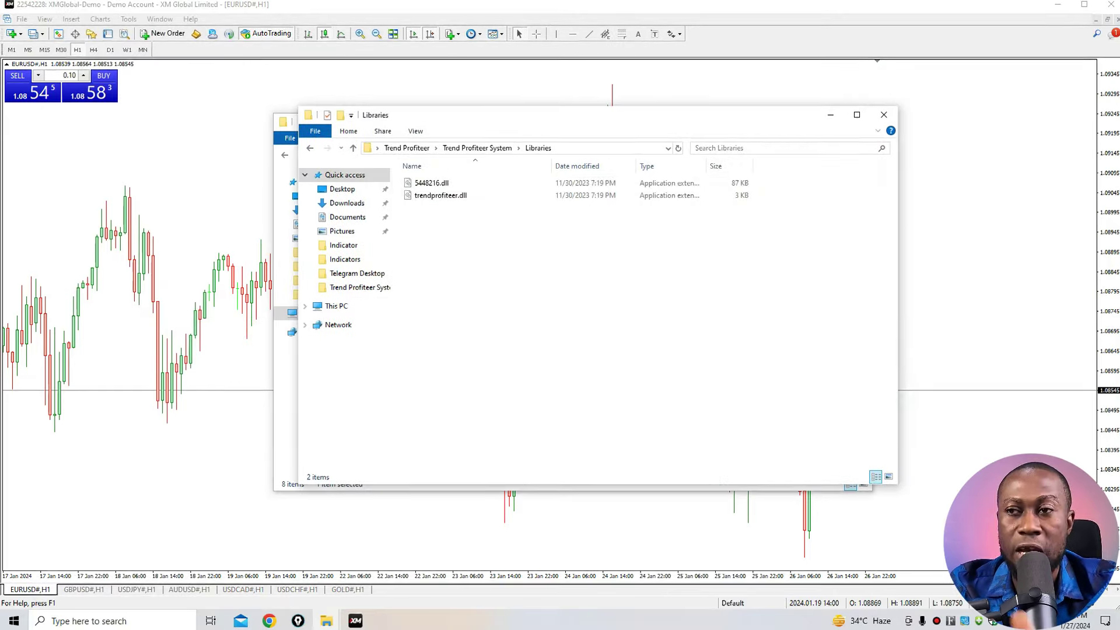
# Step: Open the Presets folder and look over its H1, H4 and M15 preset files
pyautogui.click(310, 147)
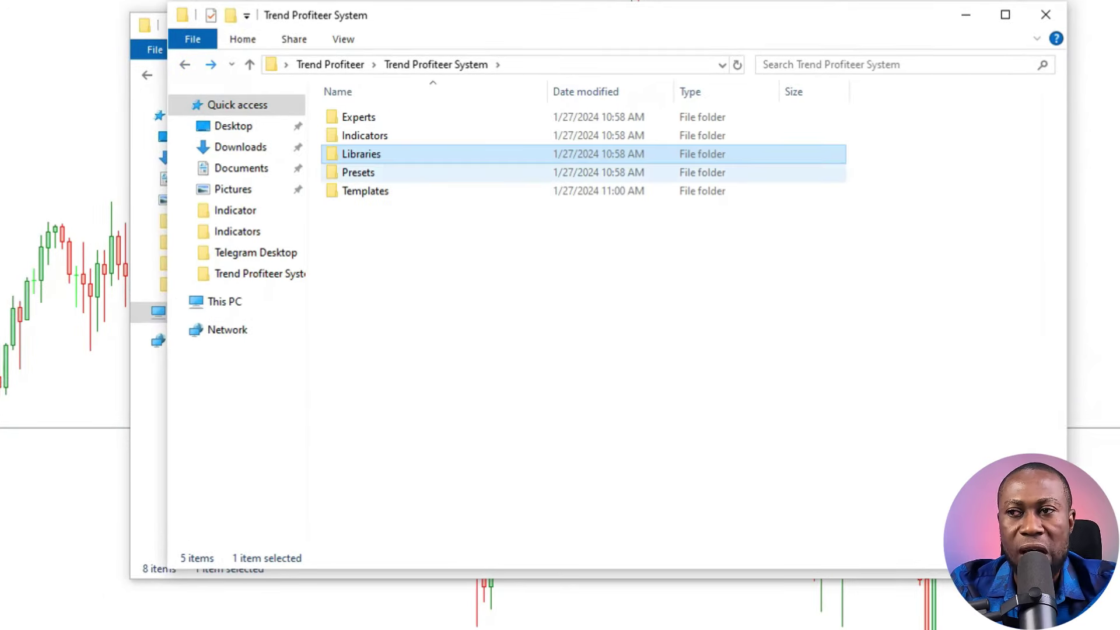
pyautogui.doubleClick(387, 171)
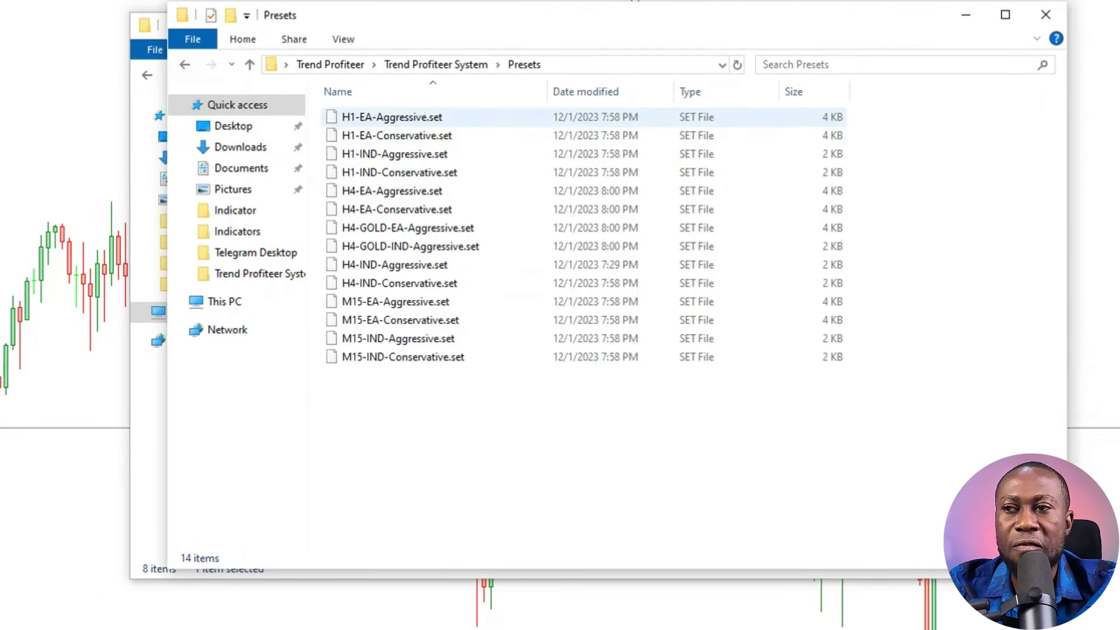
pyautogui.click(374, 117)
pyautogui.click(379, 153)
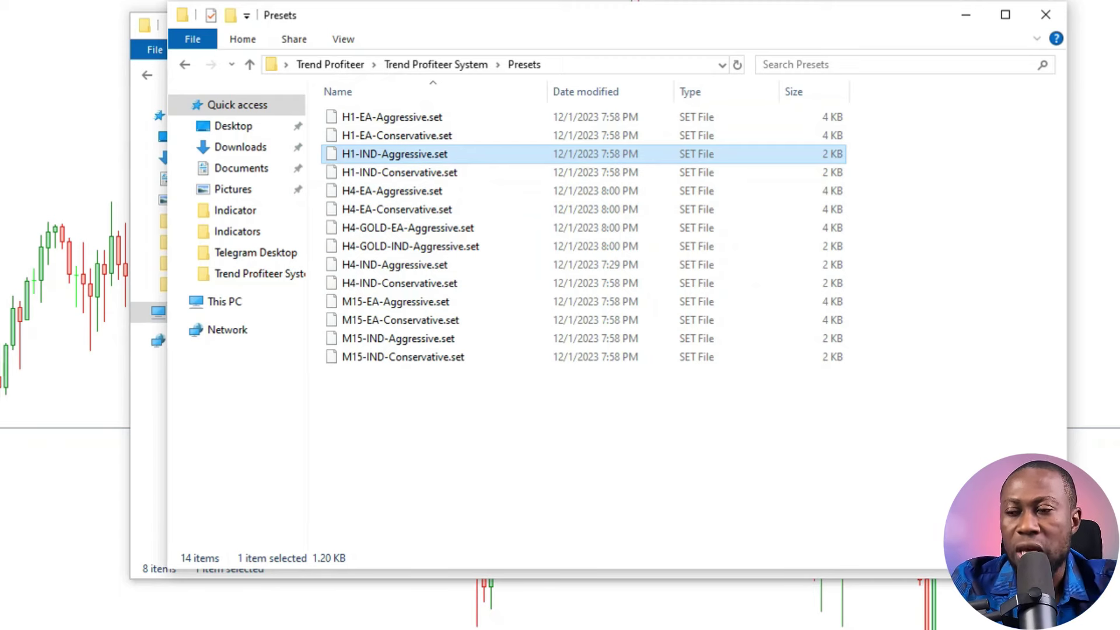
pyautogui.moveTo(499, 396); pyautogui.dragTo(367, 106)
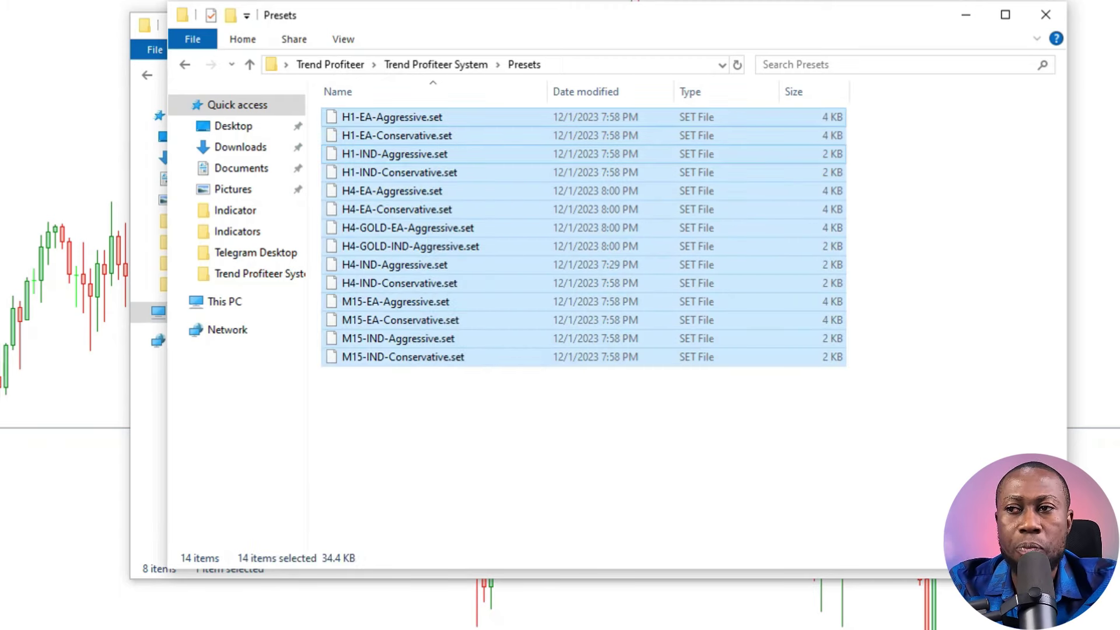
pyautogui.click(373, 154)
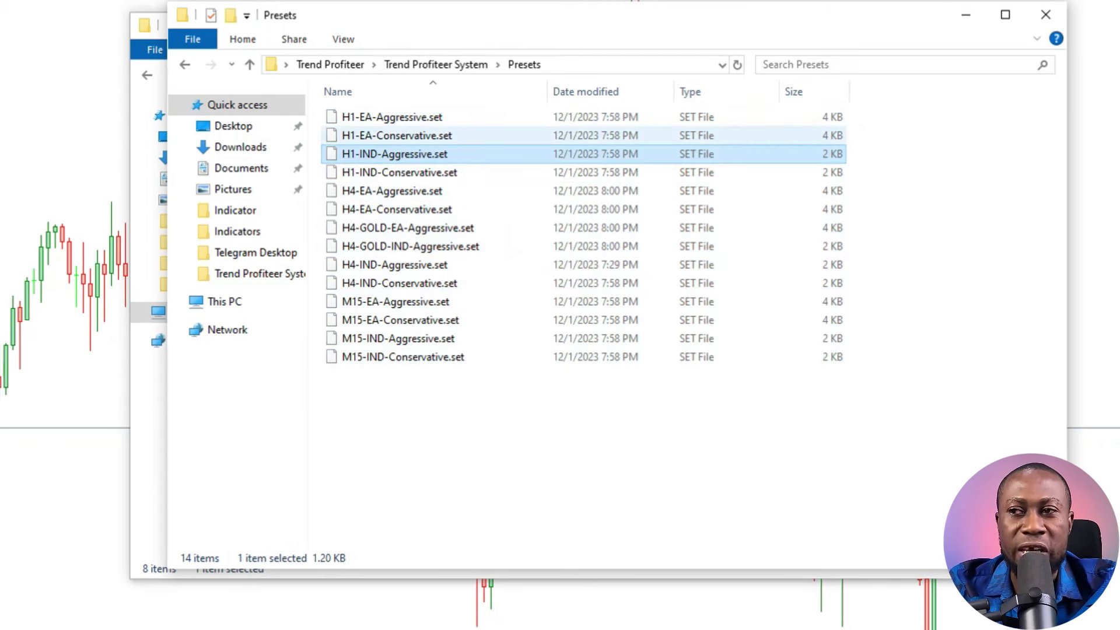
pyautogui.click(374, 117)
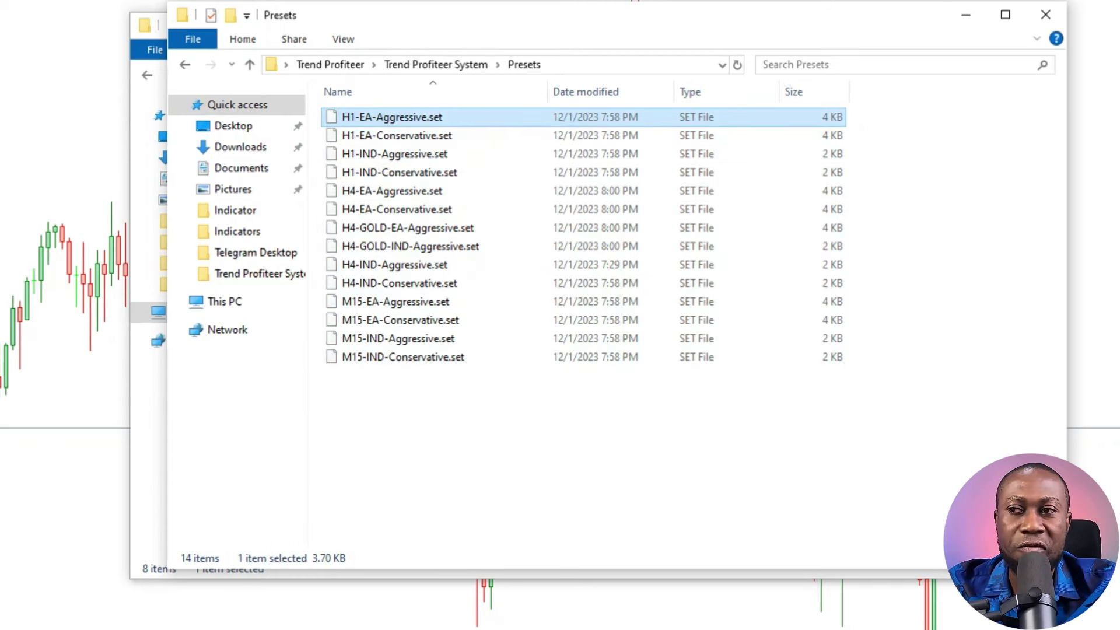
pyautogui.click(367, 135)
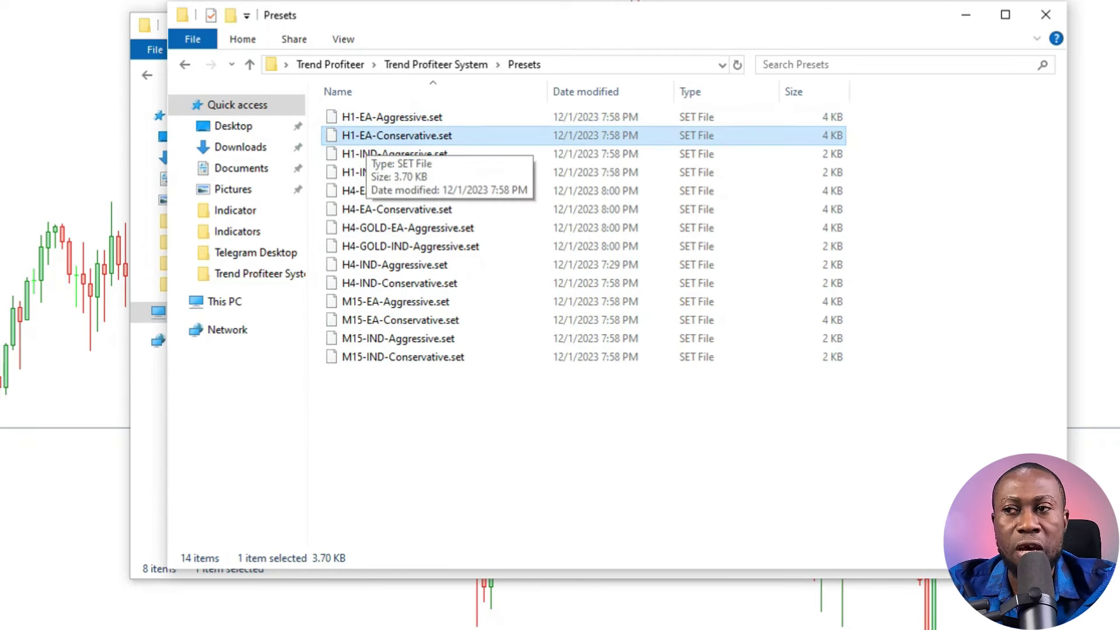
pyautogui.click(385, 154)
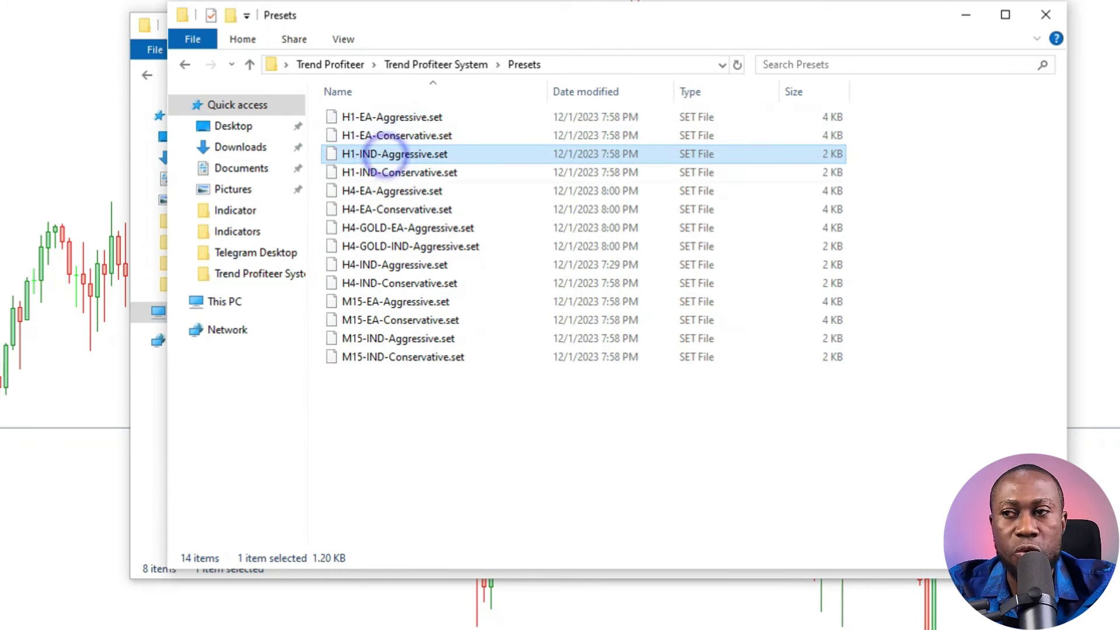
pyautogui.click(397, 172)
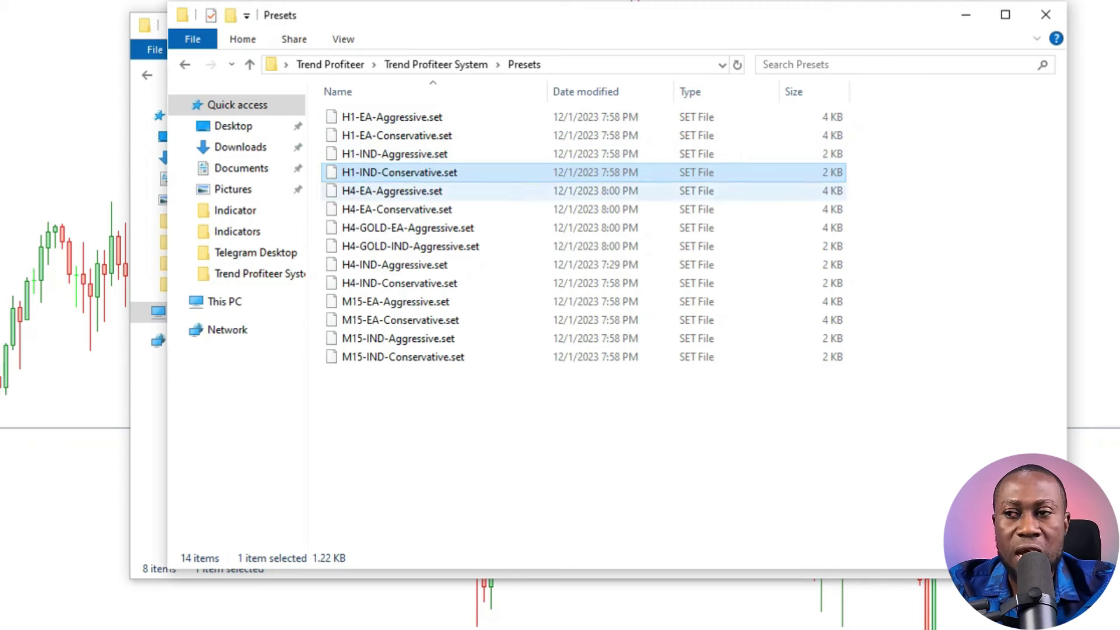
pyautogui.click(392, 245)
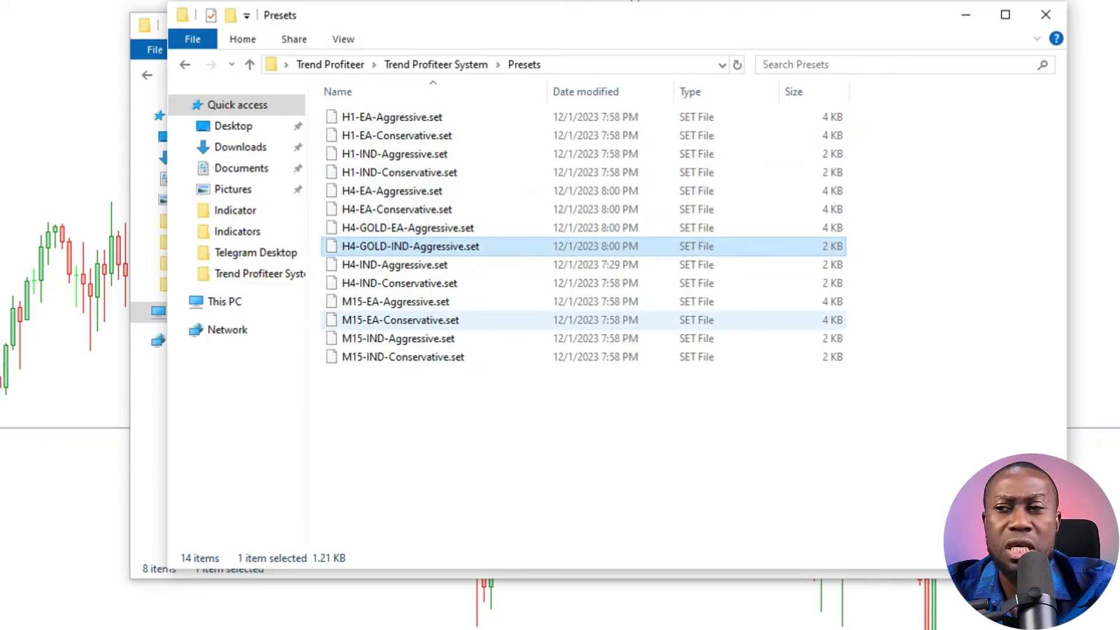
pyautogui.click(400, 304)
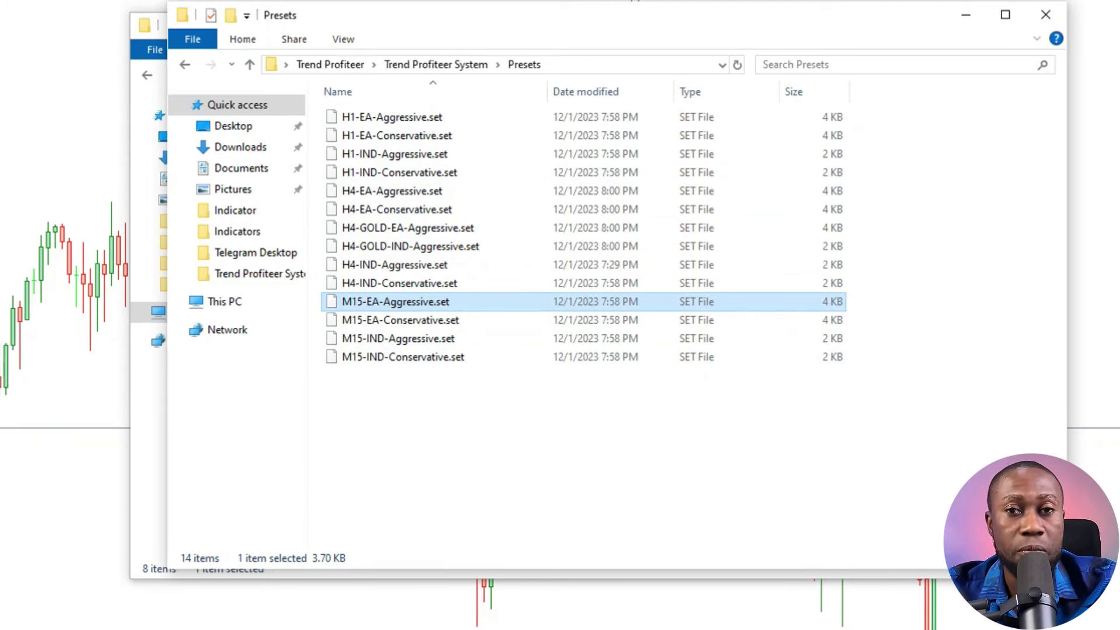
# Step: Select all 14 .set preset files and copy them
pyautogui.moveTo(618, 479); pyautogui.dragTo(362, 108)
pyautogui.rightClick(360, 121)
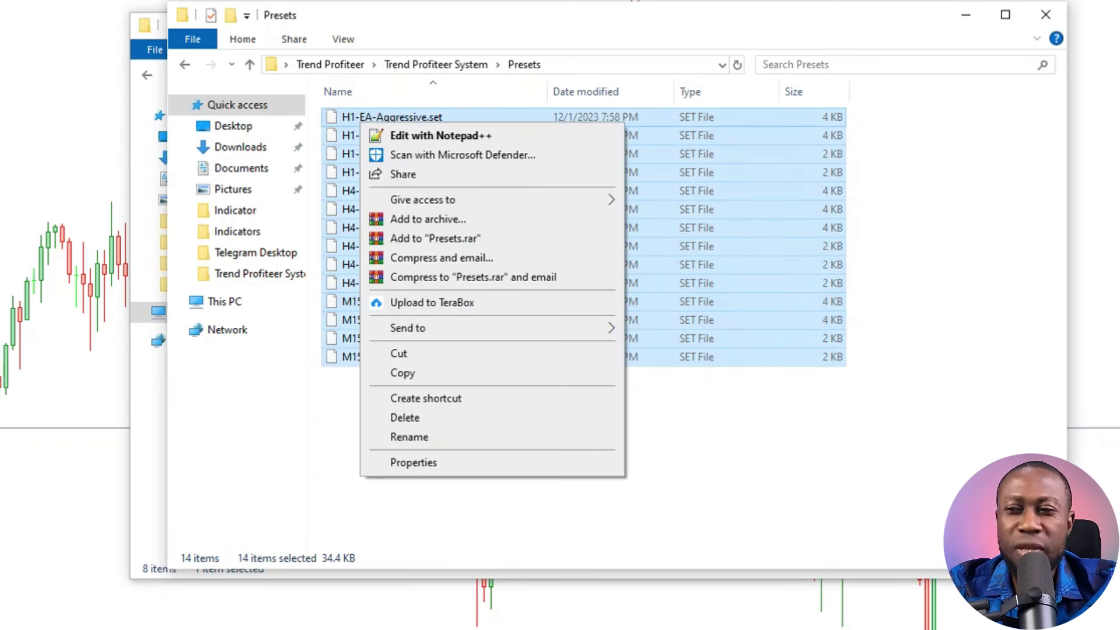
pyautogui.click(402, 373)
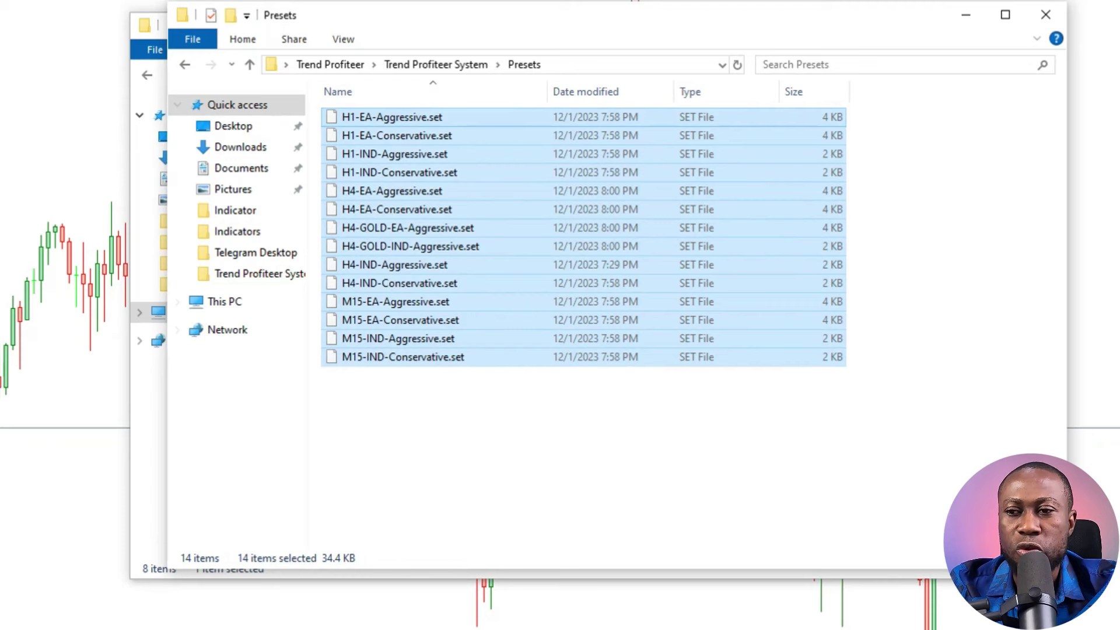
pyautogui.click(148, 426)
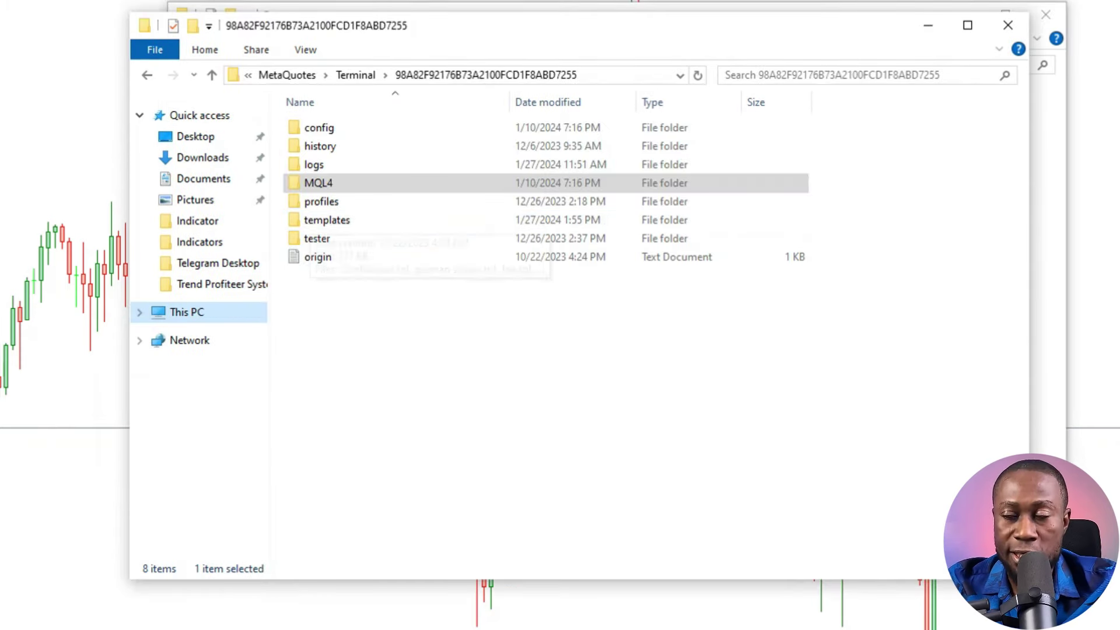
# Step: Paste the 14 presets into the terminal's MQL4\Presets folder, then return to MQL4
pyautogui.click(318, 183)
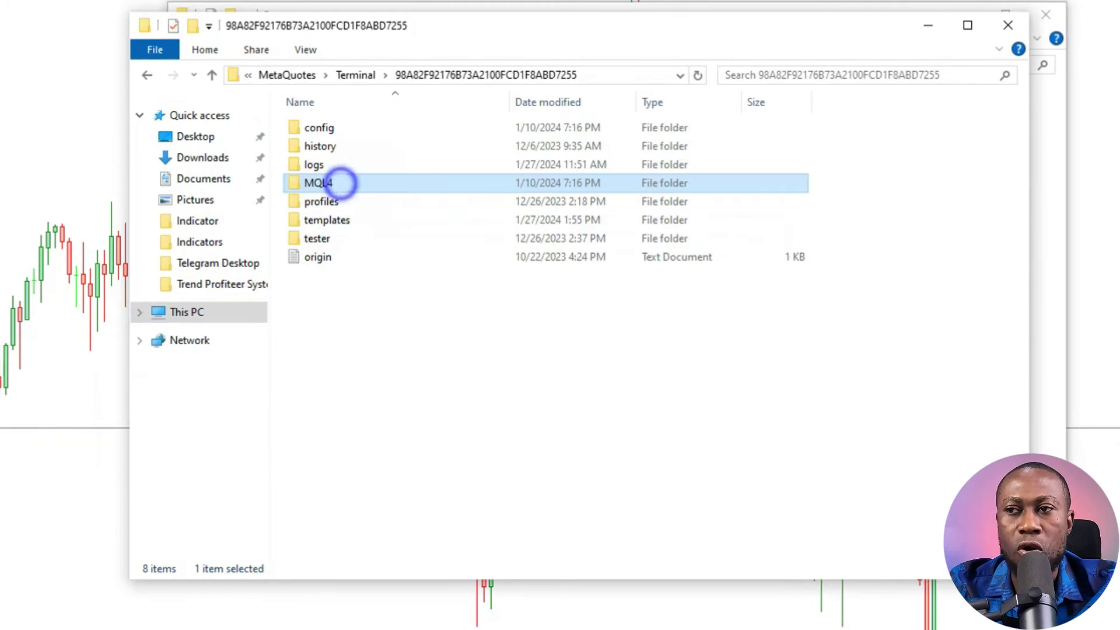
pyautogui.doubleClick(343, 180)
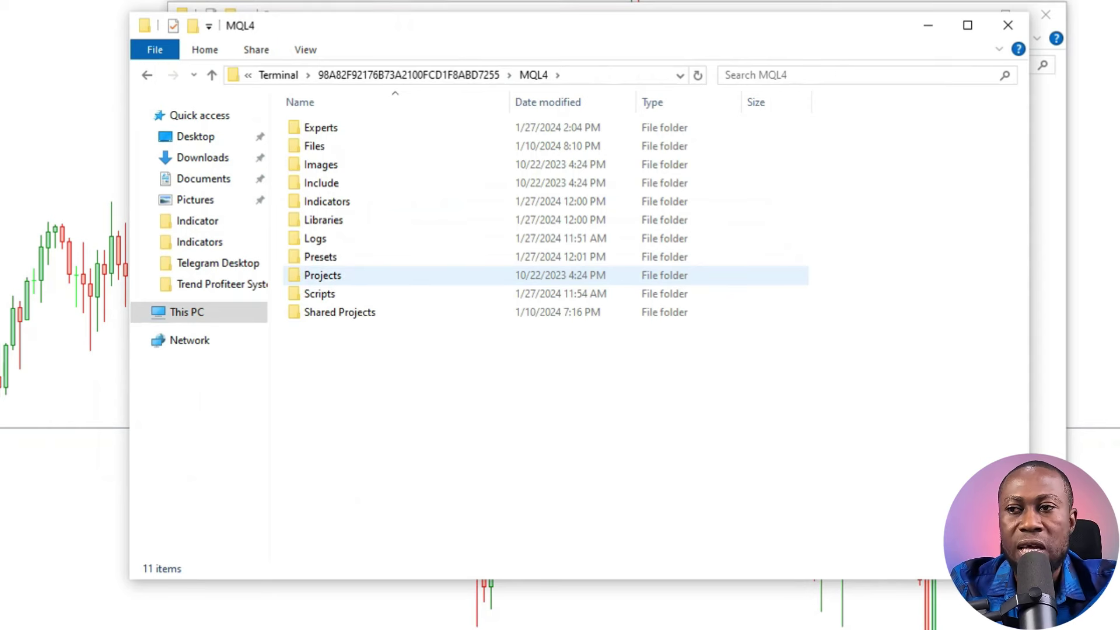
pyautogui.click(320, 255)
pyautogui.doubleClick(317, 255)
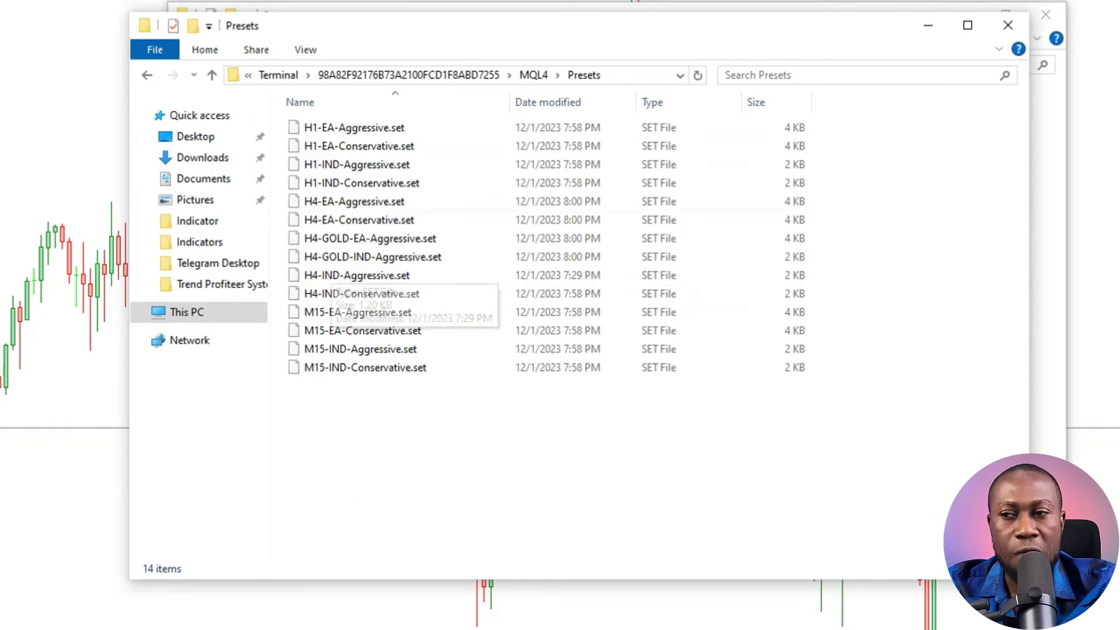
pyautogui.rightClick(385, 468)
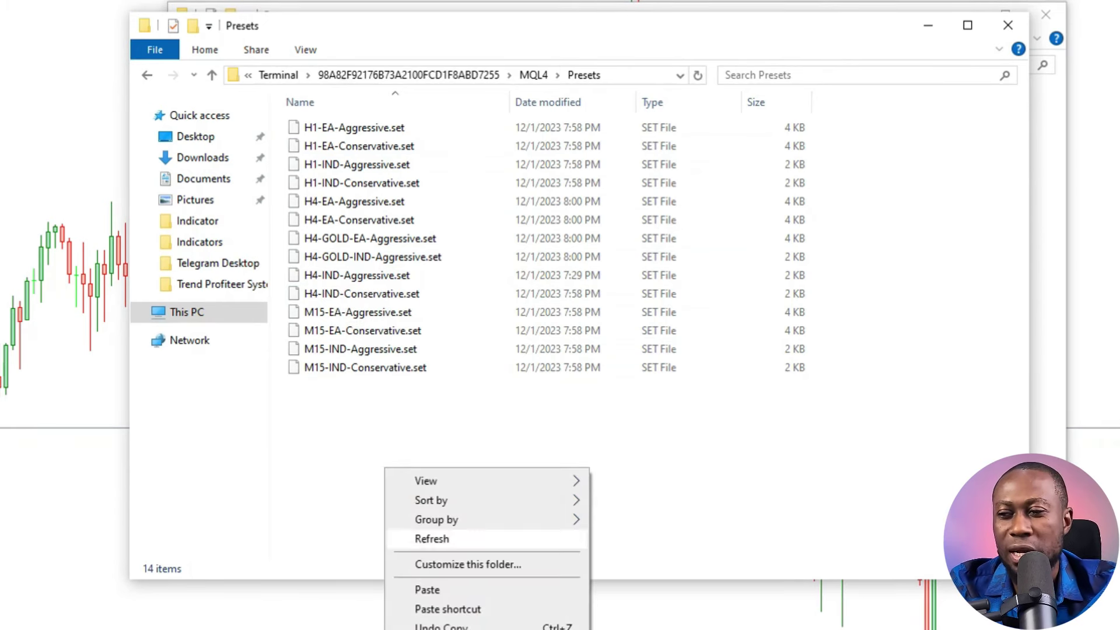
pyautogui.click(344, 460)
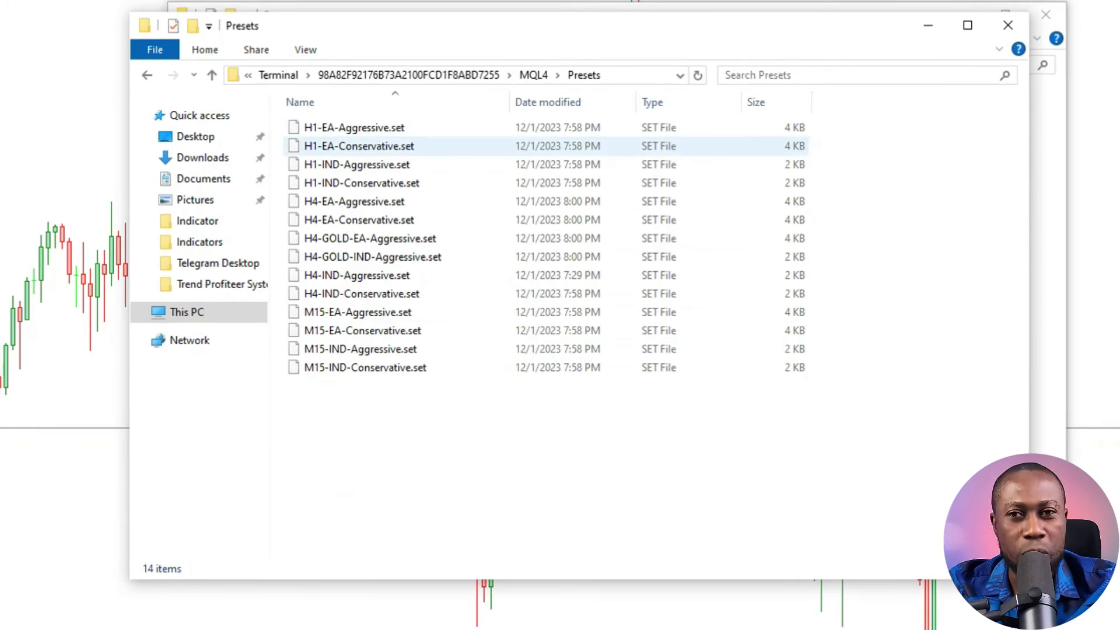
pyautogui.click(150, 75)
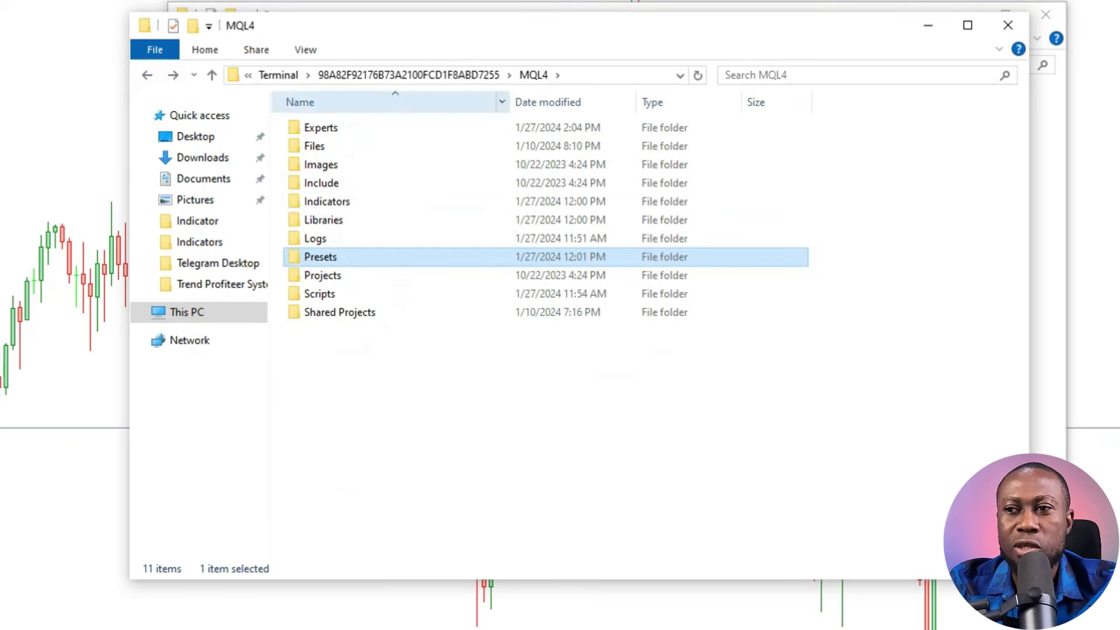
# Step: Copy all nine .tpl files from the Trend Profiteer Templates folder
pyautogui.click(147, 75)
pyautogui.click(1043, 345)
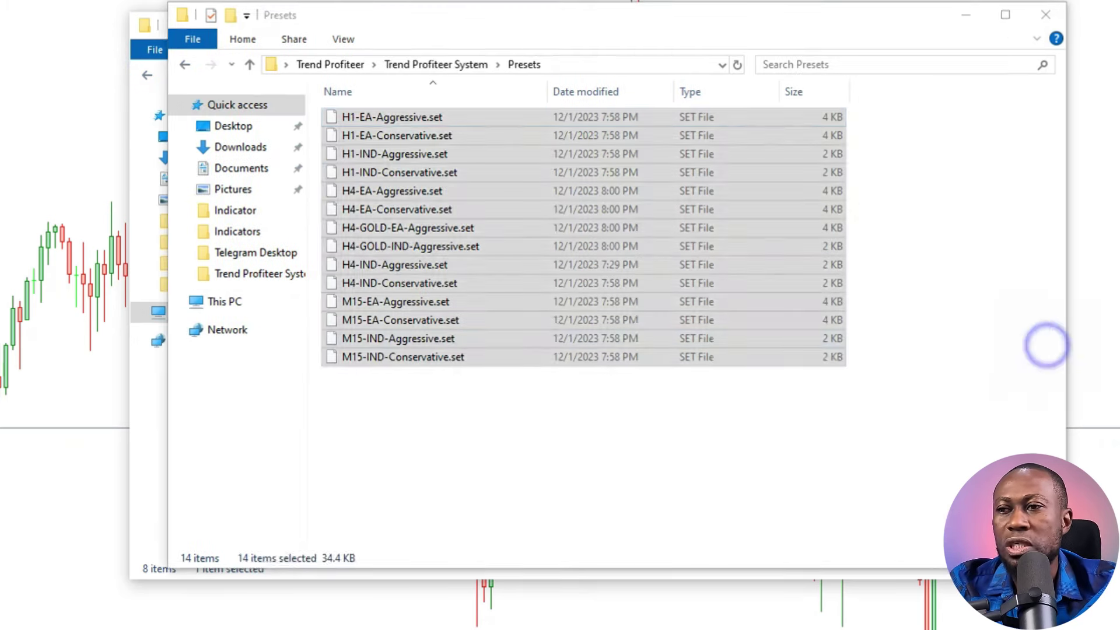
pyautogui.click(184, 64)
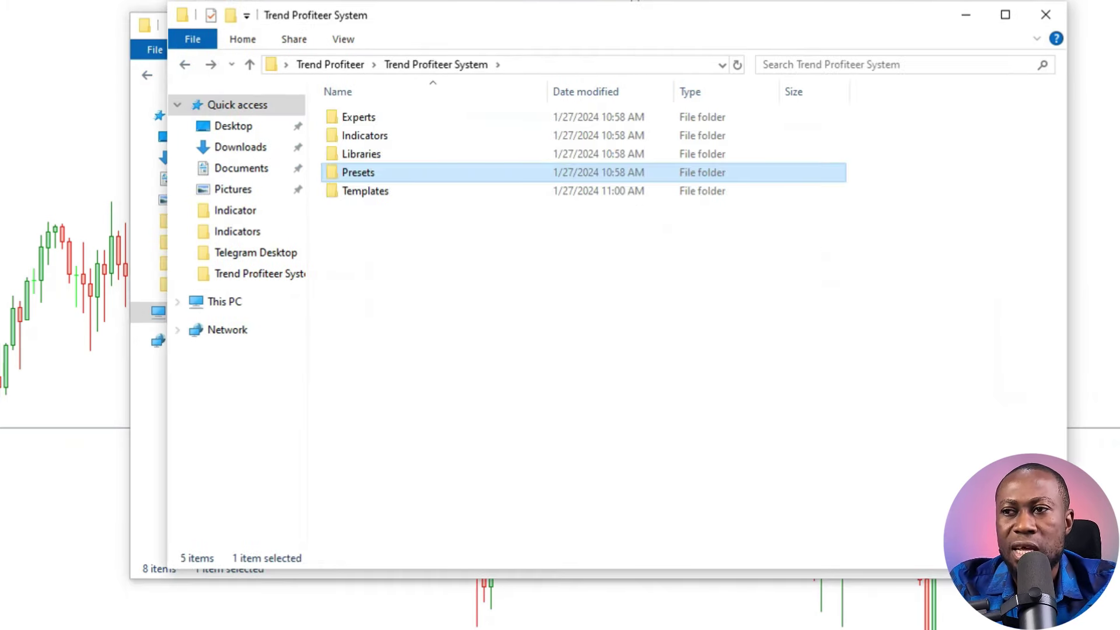
pyautogui.click(365, 191)
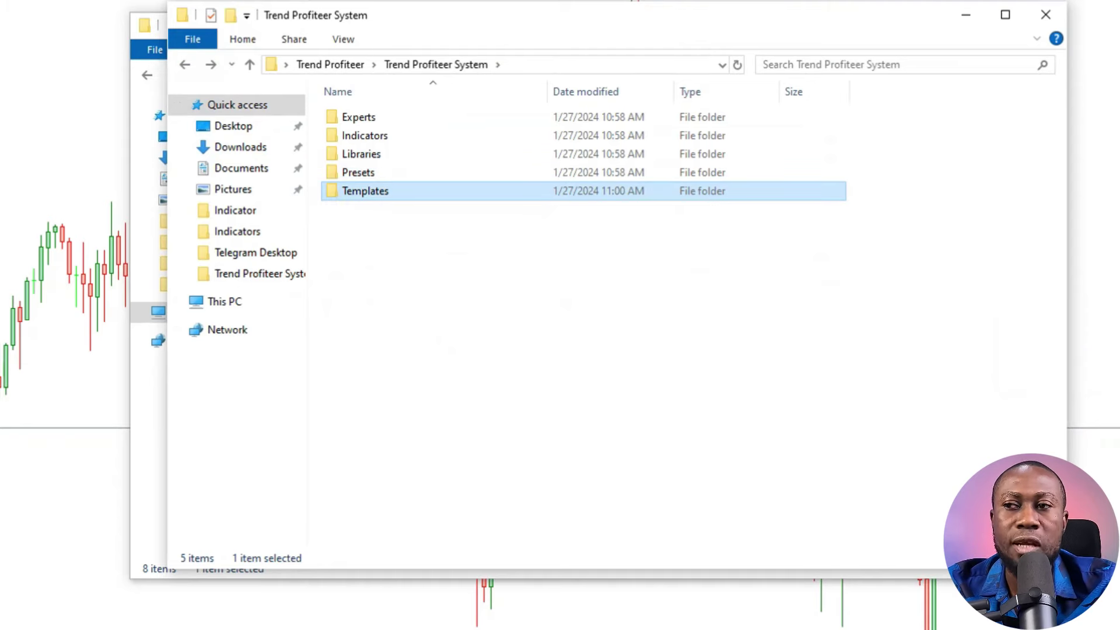
pyautogui.doubleClick(365, 191)
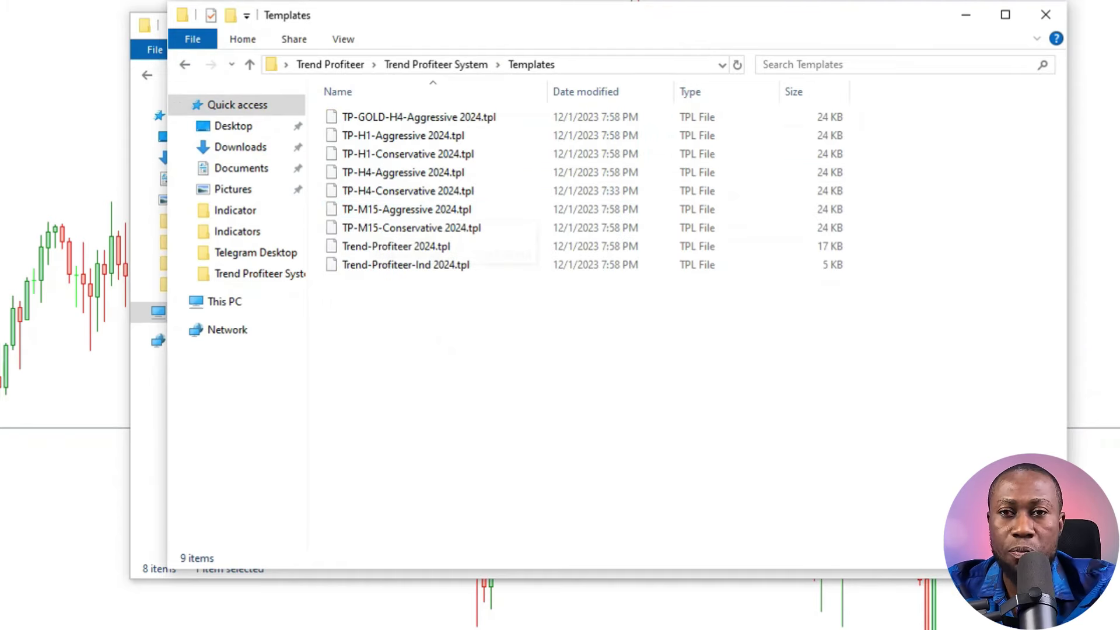
pyautogui.moveTo(480, 320); pyautogui.dragTo(347, 114)
pyautogui.rightClick(347, 113)
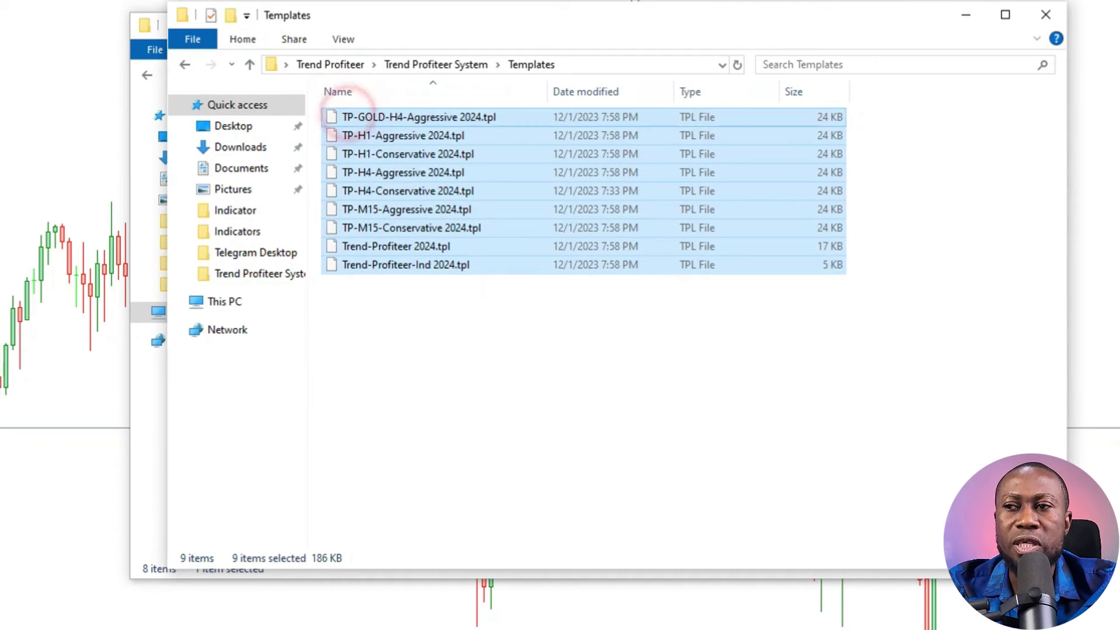
pyautogui.click(388, 365)
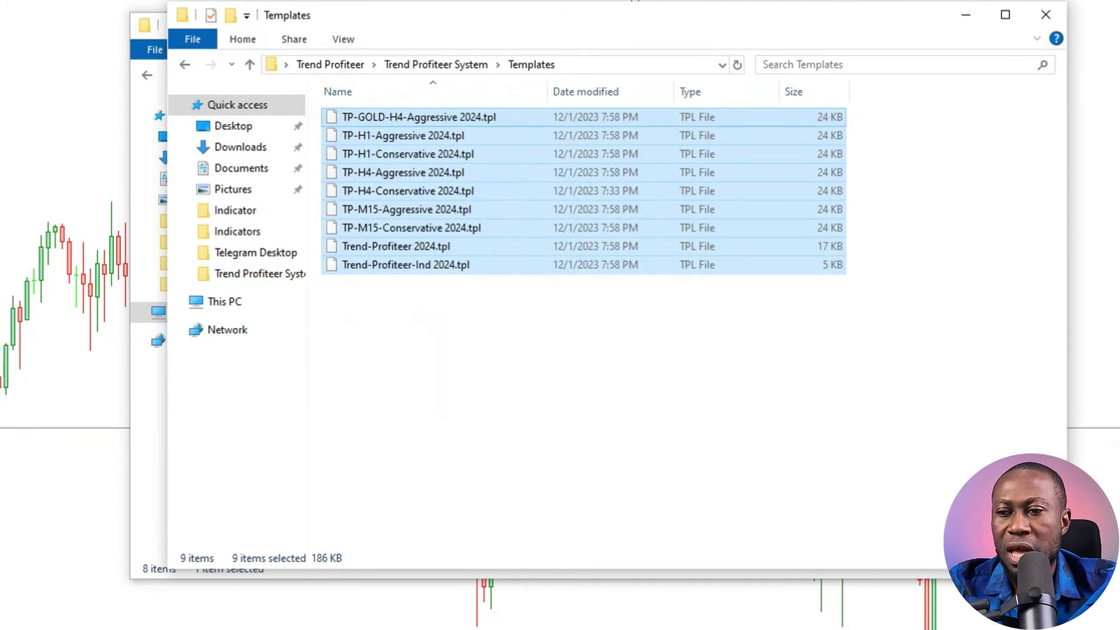
# Step: Paste the nine templates into the terminal data folder's templates folder
pyautogui.hotkey('alt', 'Tab')
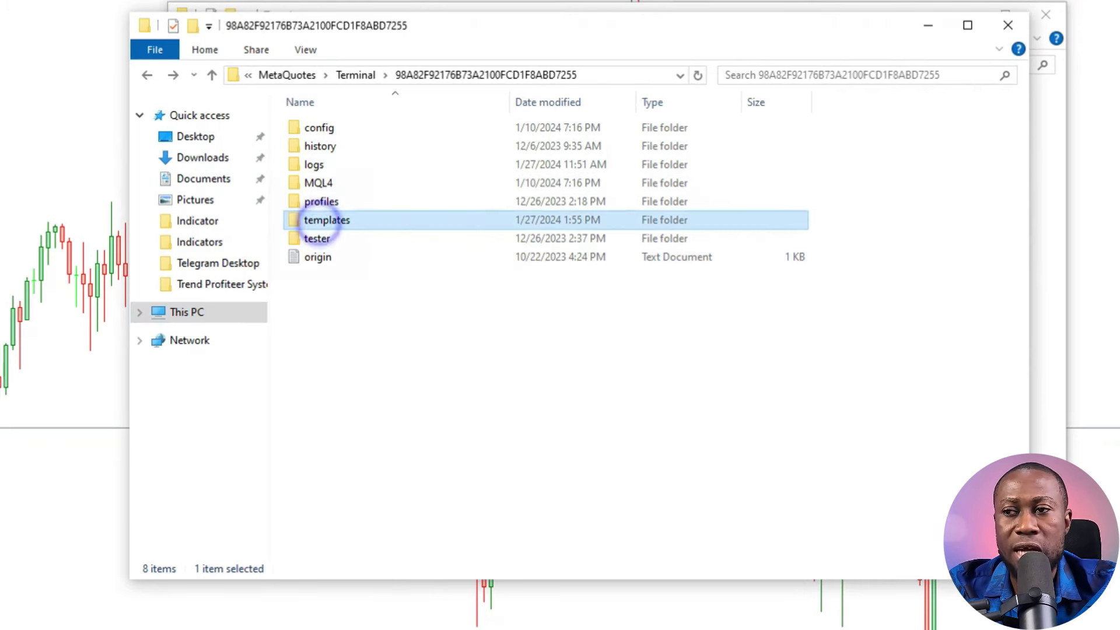
pyautogui.doubleClick(325, 220)
pyautogui.rightClick(429, 491)
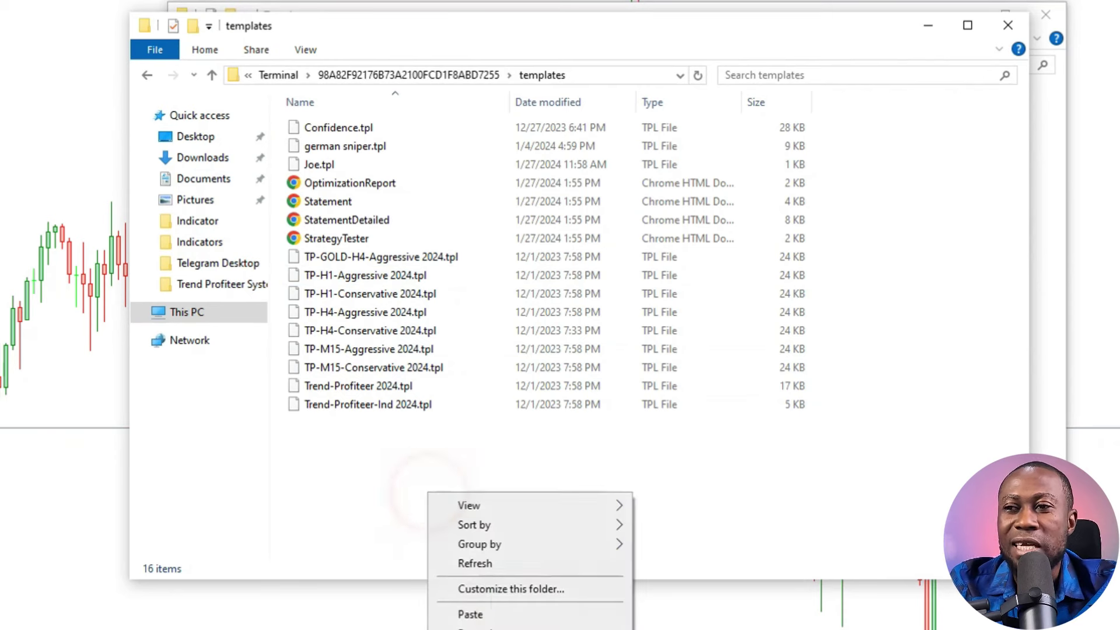
pyautogui.rightClick(382, 484)
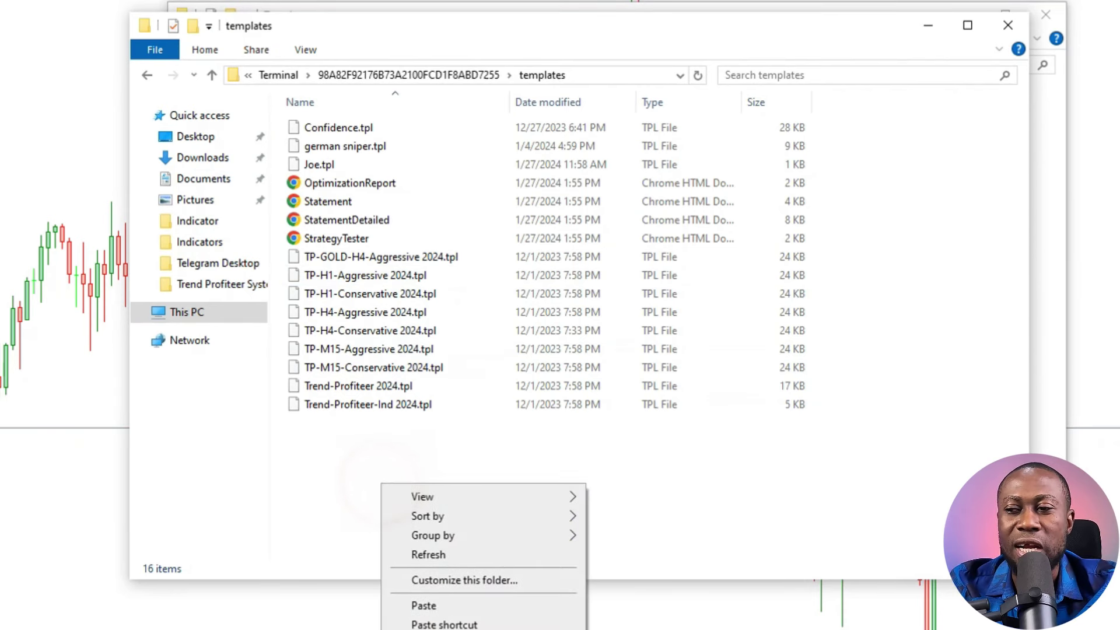
pyautogui.click(365, 405)
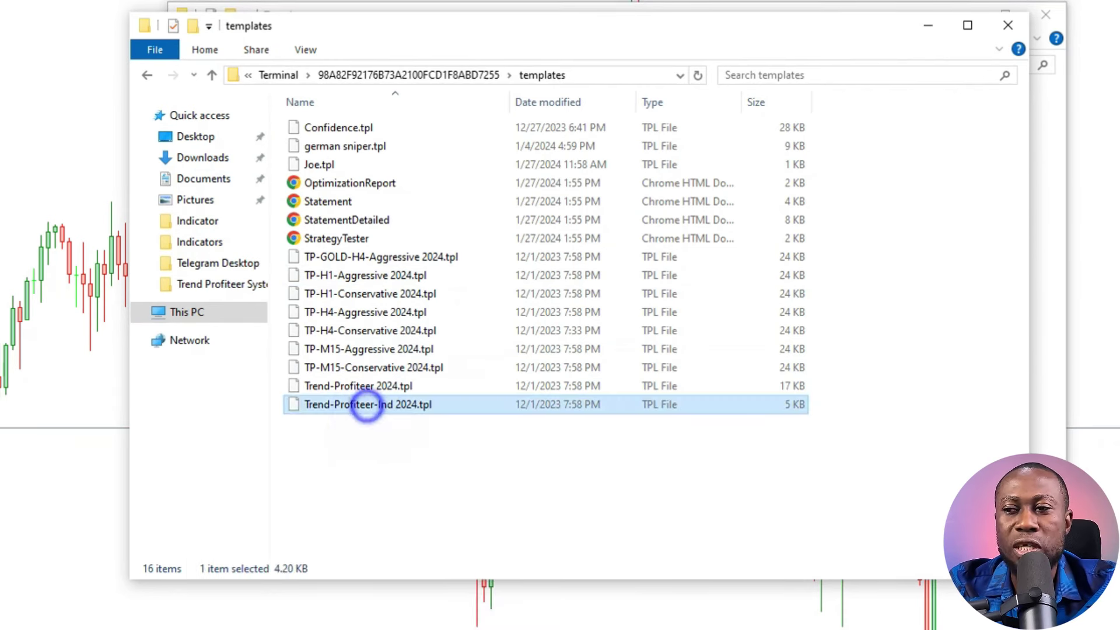
pyautogui.moveTo(389, 430); pyautogui.dragTo(333, 247)
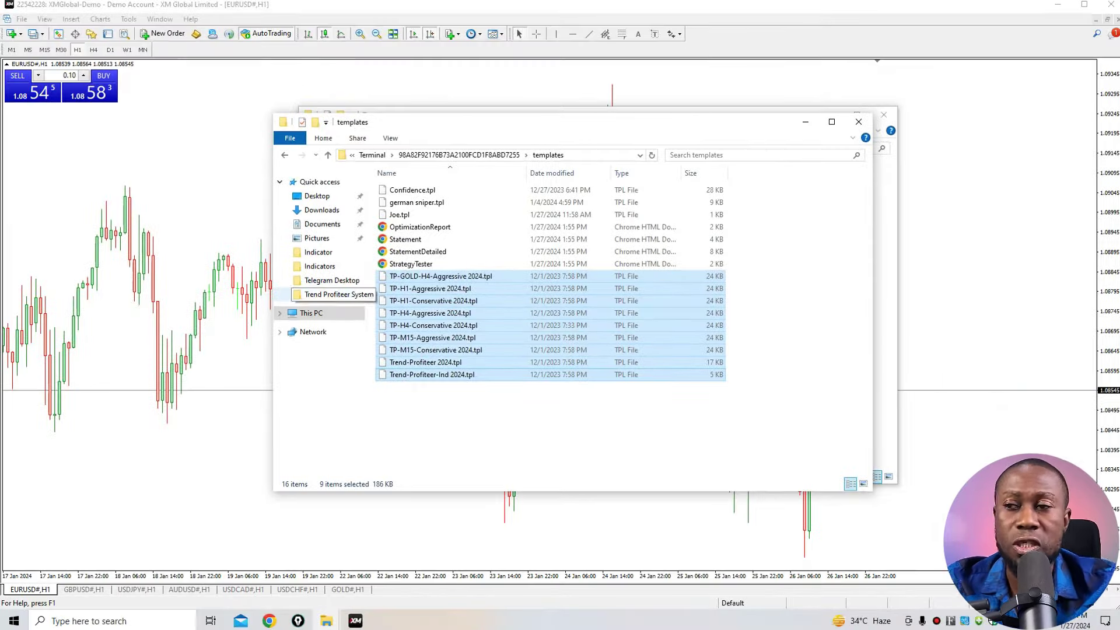
# Step: Close the data folder window and minimize the other Explorer window to reveal the EURUSD H1 chart
pyautogui.click(280, 154)
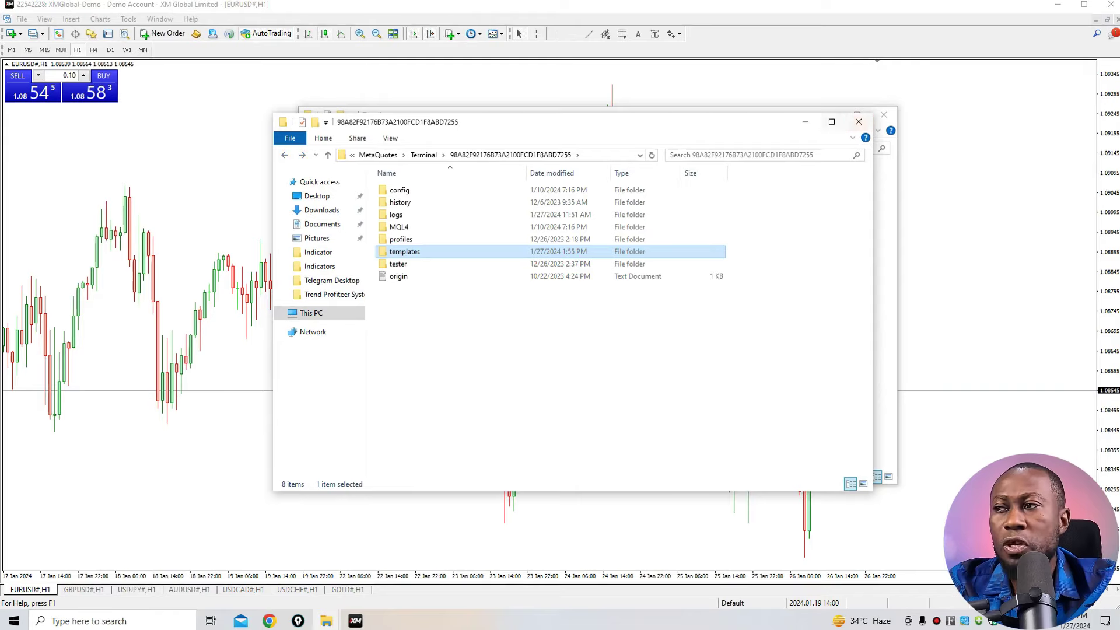
pyautogui.click(861, 122)
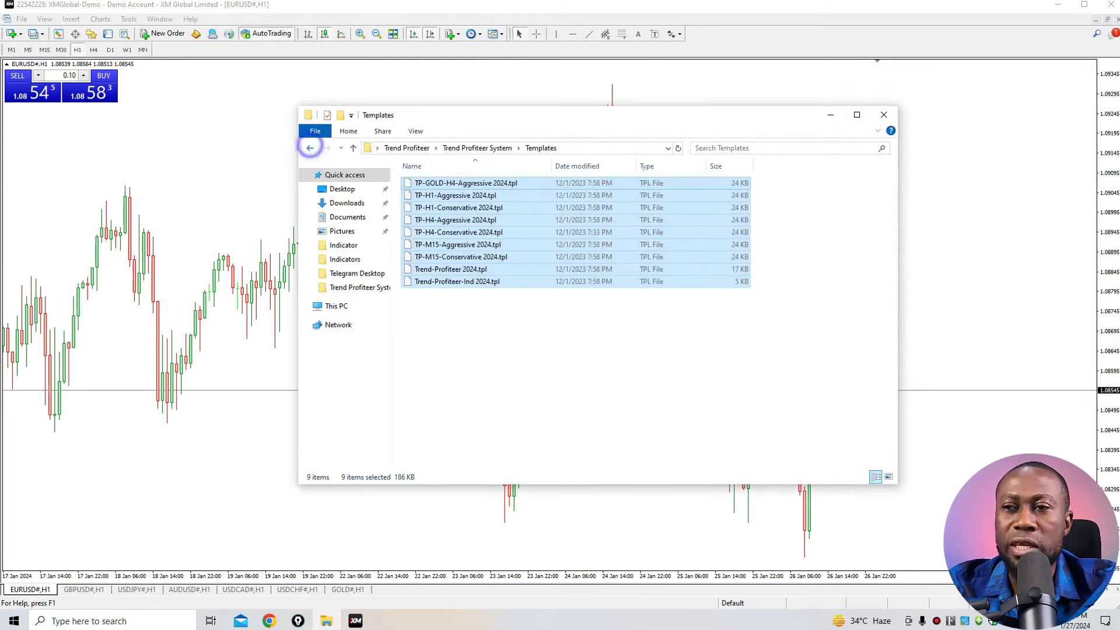
pyautogui.click(309, 148)
pyautogui.click(310, 148)
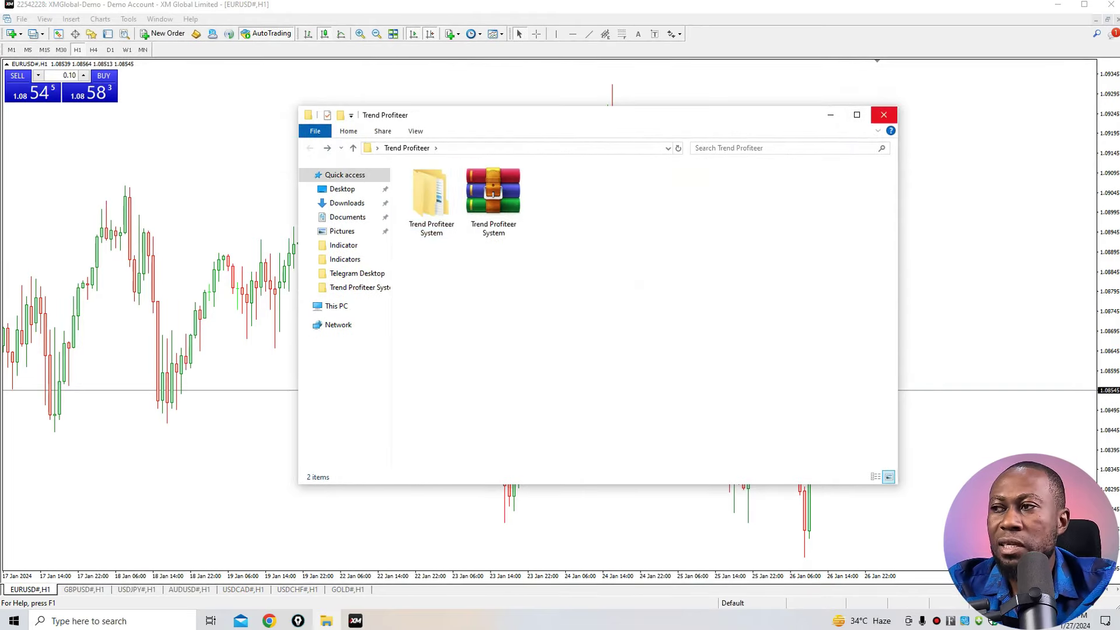
pyautogui.click(830, 115)
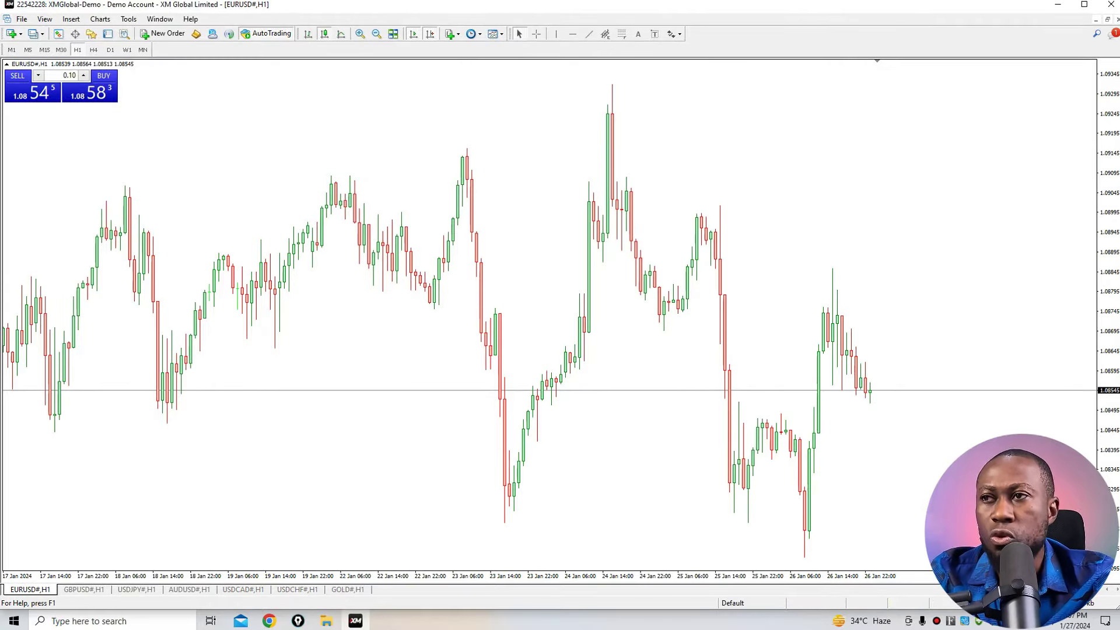
# Step: Load the Trend-Profiteer 2024 template onto the EURUSD H1 chart to add its indicators
pyautogui.click(492, 33)
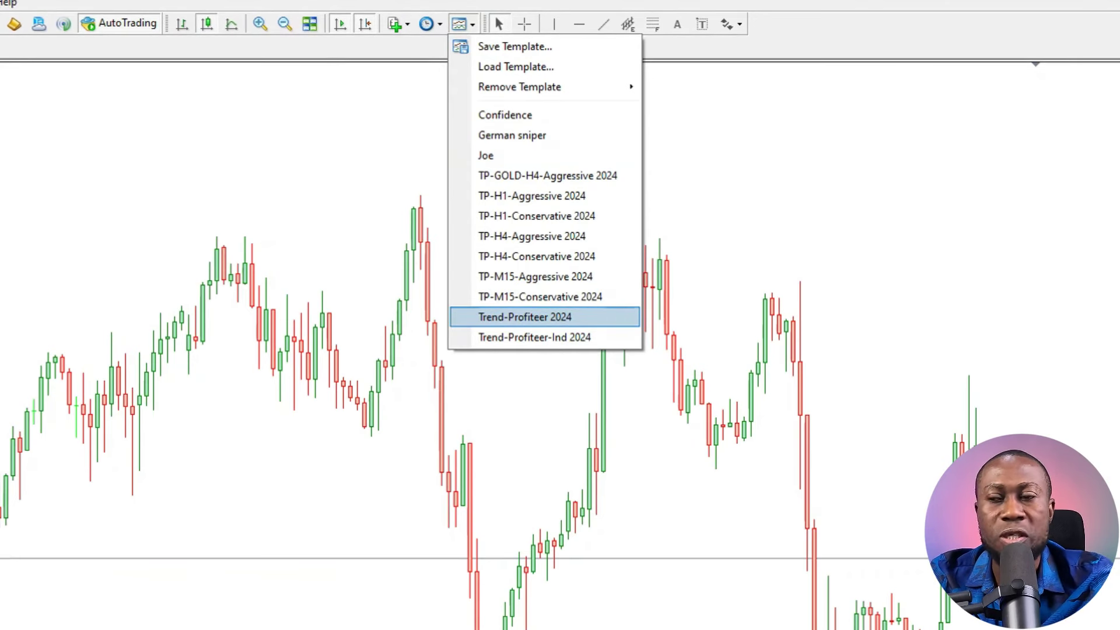
pyautogui.click(557, 317)
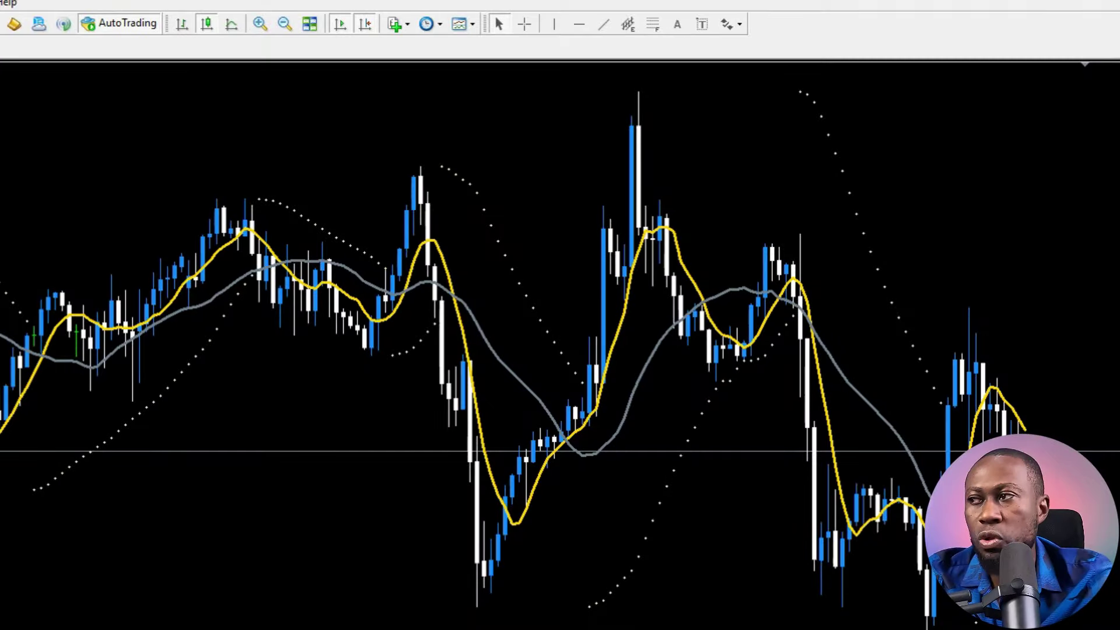